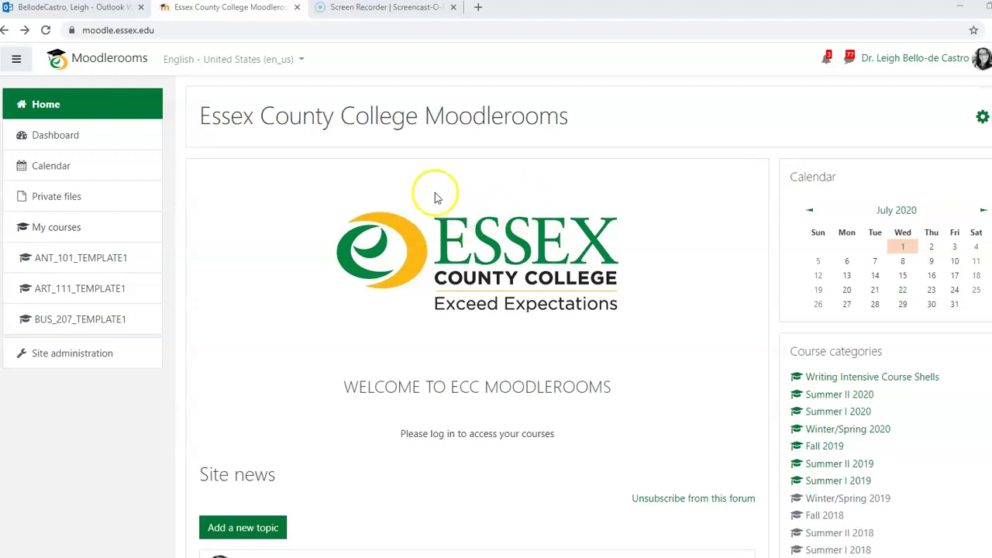
Open the BUS_207 Leadership and Supervision course from My courses and maximize the browser window.
{"action": "scroll", "coordinate": [387, 283], "scroll_direction": "down", "scroll_amount": 4}
{"action": "scroll", "coordinate": [389, 287], "scroll_direction": "down", "scroll_amount": 2}
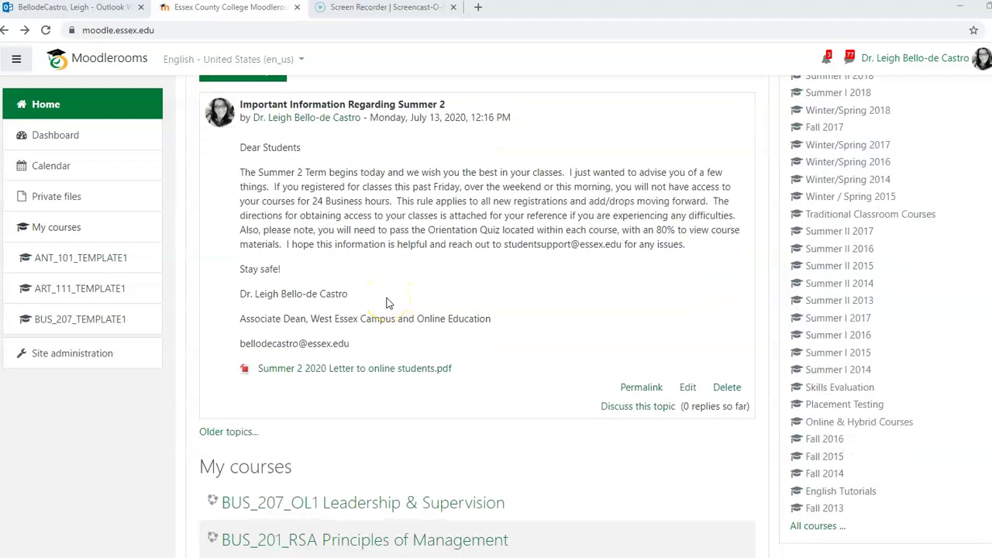
{"action": "scroll", "coordinate": [389, 303], "scroll_direction": "down", "scroll_amount": 3}
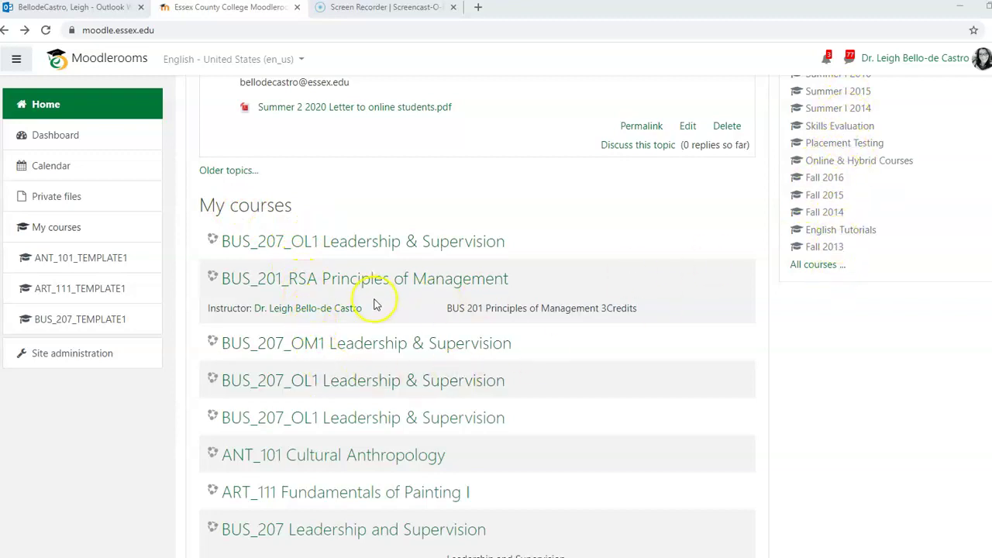
{"action": "scroll", "coordinate": [380, 312], "scroll_direction": "down", "scroll_amount": 3}
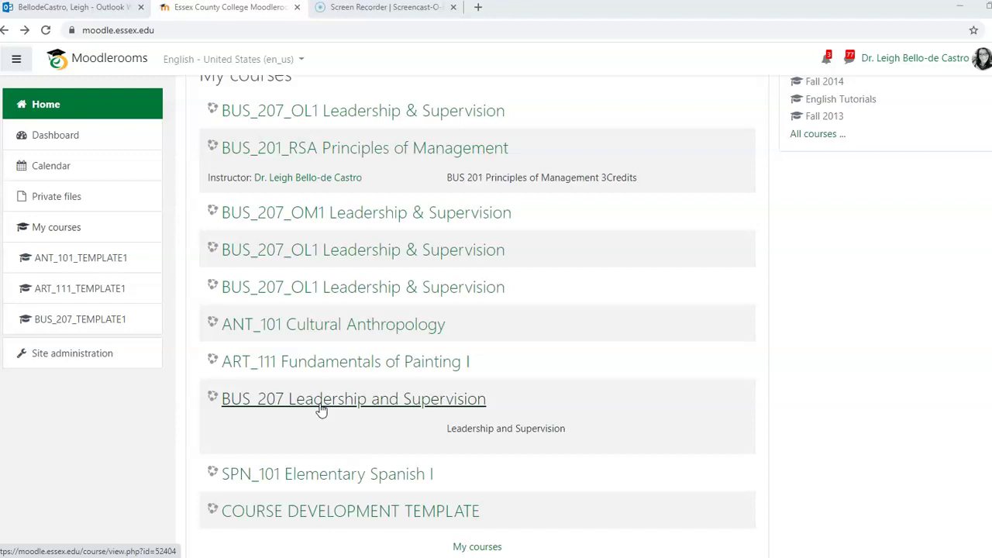
{"action": "left_click", "coordinate": [321, 400]}
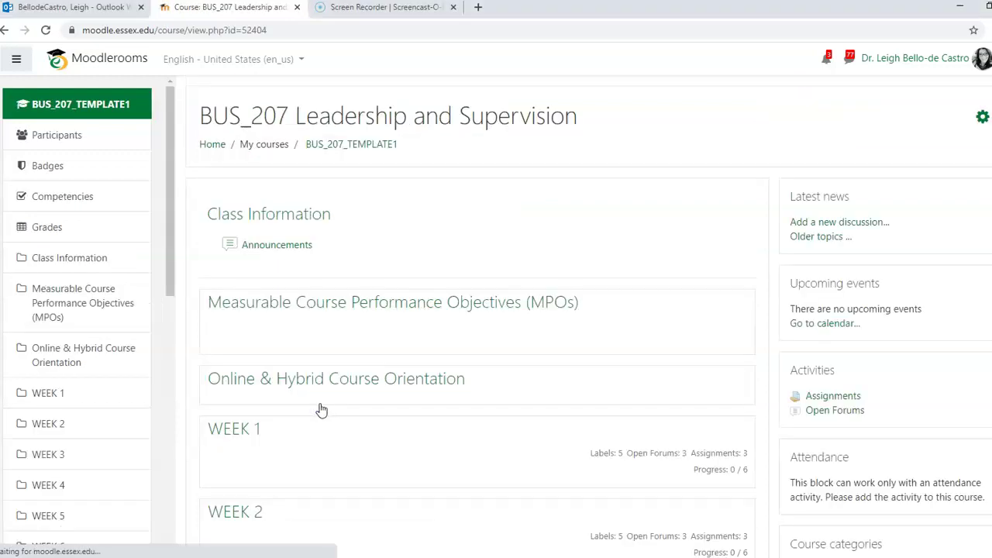
{"action": "left_click", "coordinate": [509, 447]}
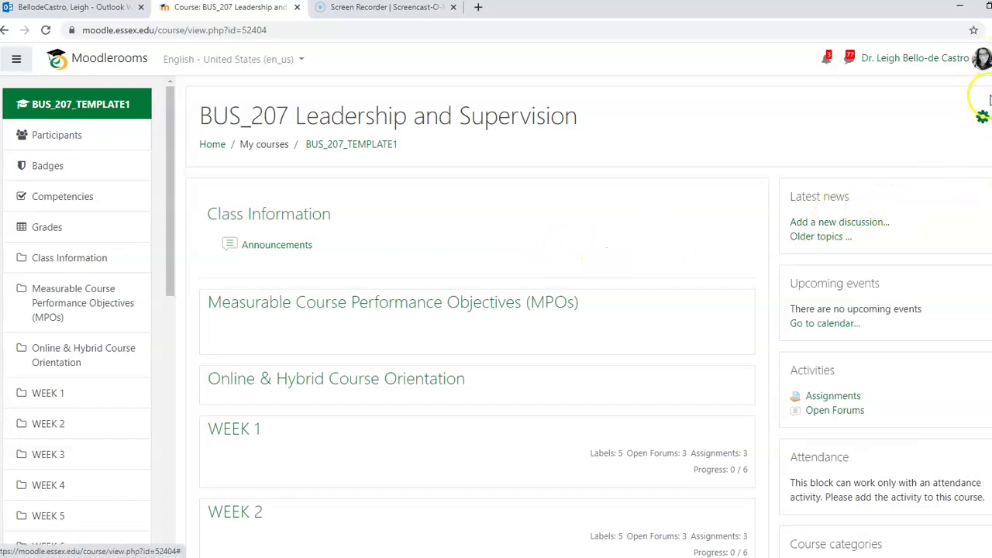
{"action": "left_click_drag", "start_coordinate": [891, 9], "coordinate": [705, 40]}
{"action": "left_click", "coordinate": [801, 42]}
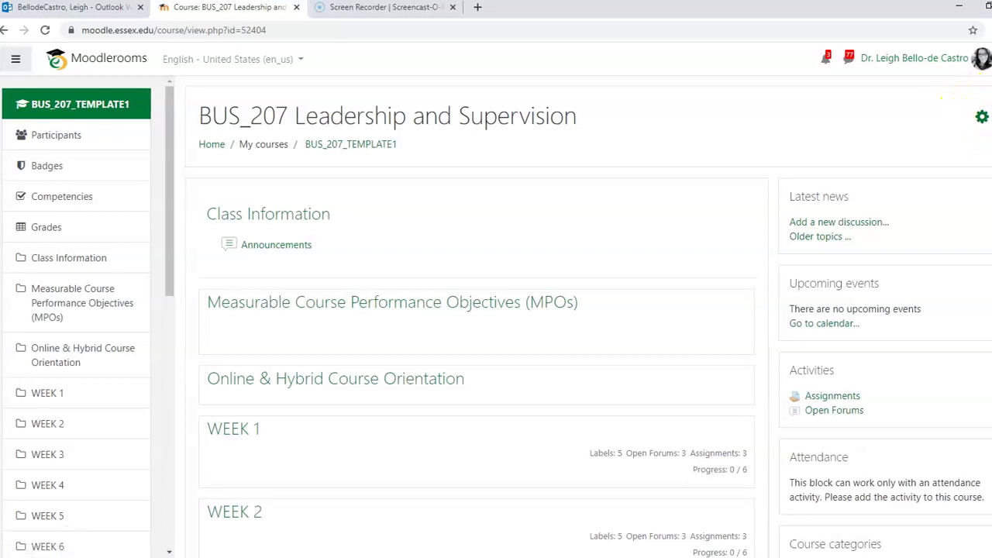
Turn editing on, then move Announcements down and back into Class Information.
{"action": "left_click", "coordinate": [973, 117]}
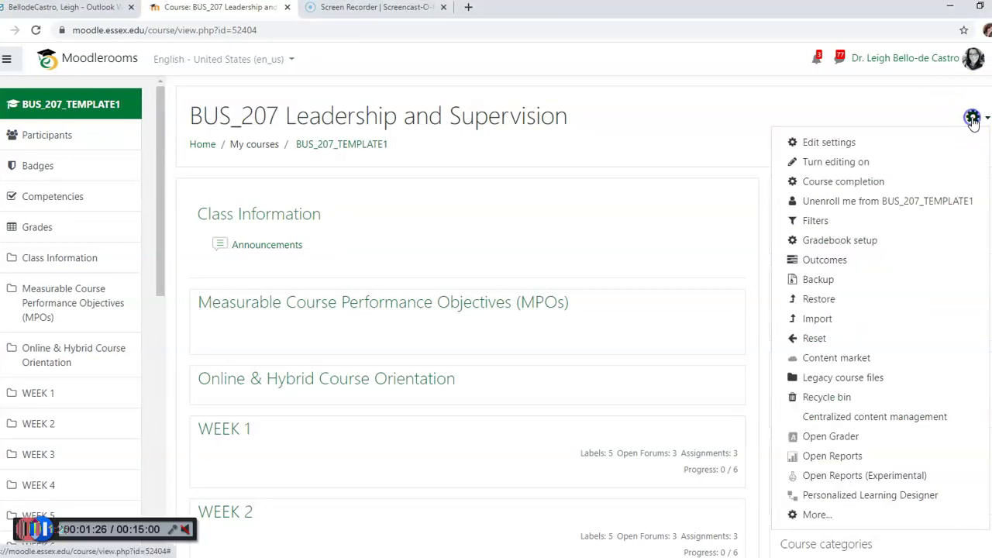
{"action": "left_click", "coordinate": [820, 164]}
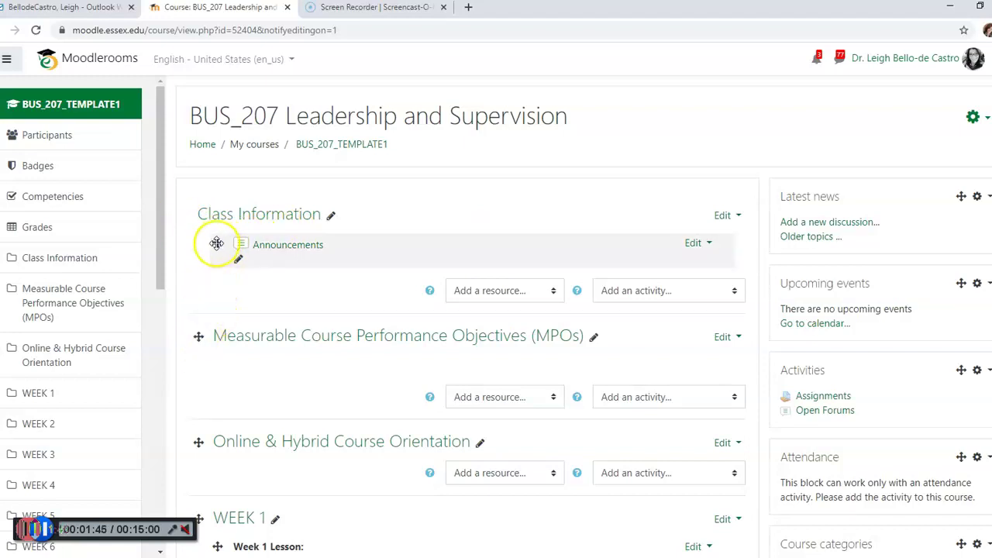
{"action": "scroll", "coordinate": [233, 259], "scroll_direction": "down", "scroll_amount": 1}
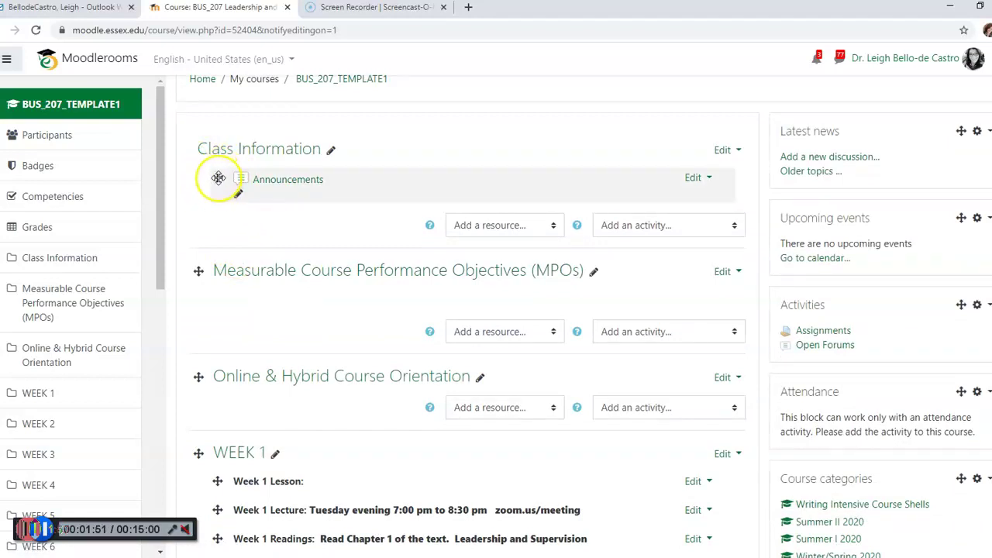
{"action": "left_click_drag", "start_coordinate": [217, 179], "coordinate": [214, 390]}
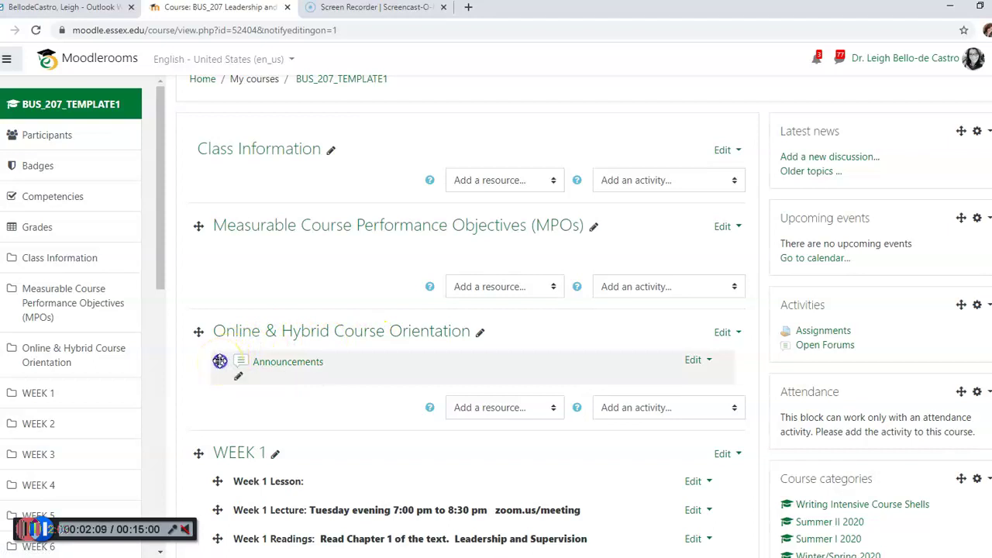
{"action": "left_click_drag", "start_coordinate": [220, 360], "coordinate": [218, 175]}
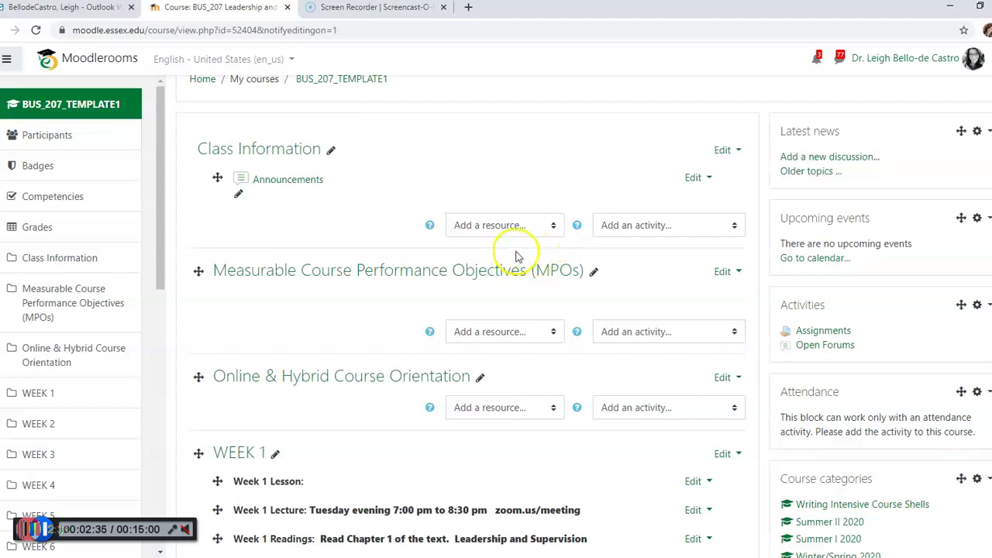
{"action": "scroll", "coordinate": [519, 265], "scroll_direction": "down", "scroll_amount": 4}
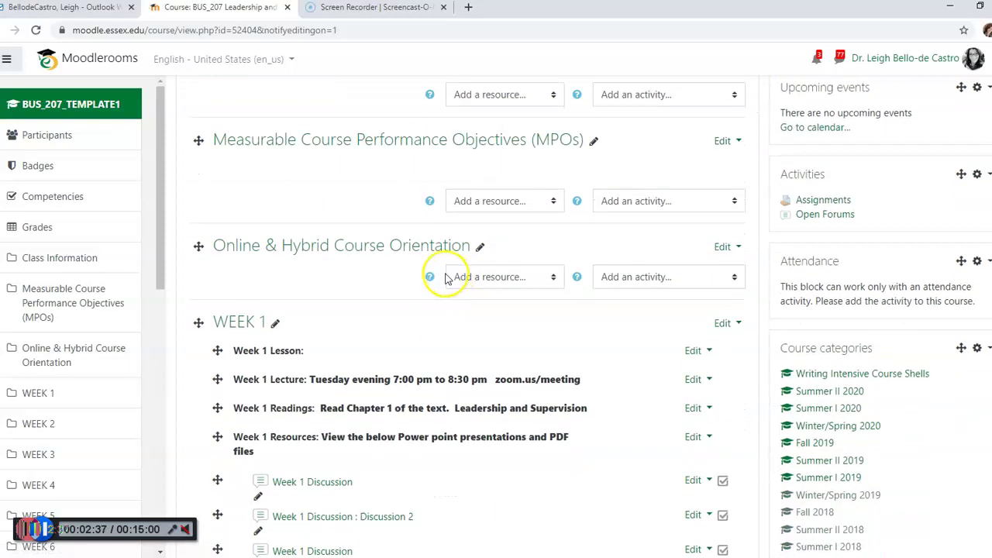
{"action": "scroll", "coordinate": [438, 270], "scroll_direction": "down", "scroll_amount": 8}
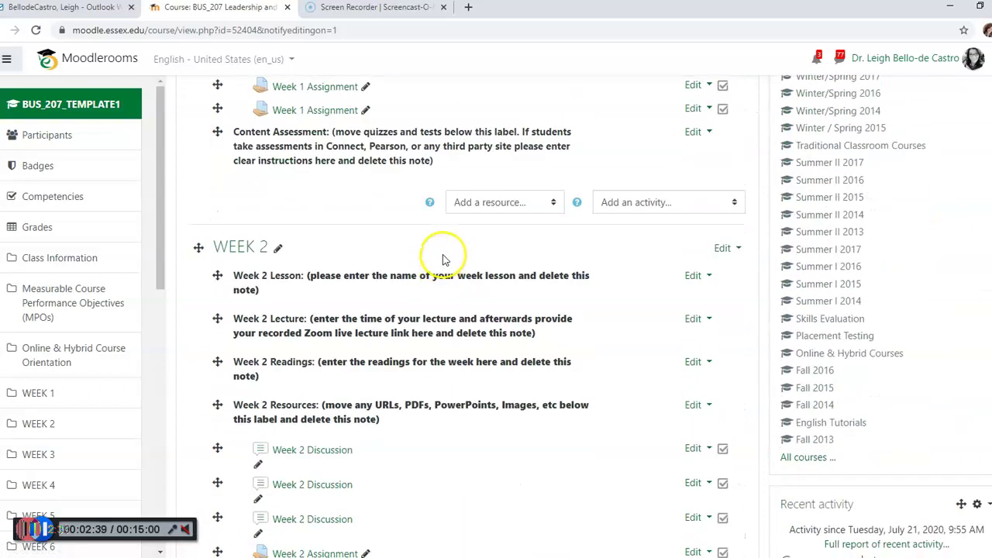
{"action": "scroll", "coordinate": [445, 262], "scroll_direction": "down", "scroll_amount": 3}
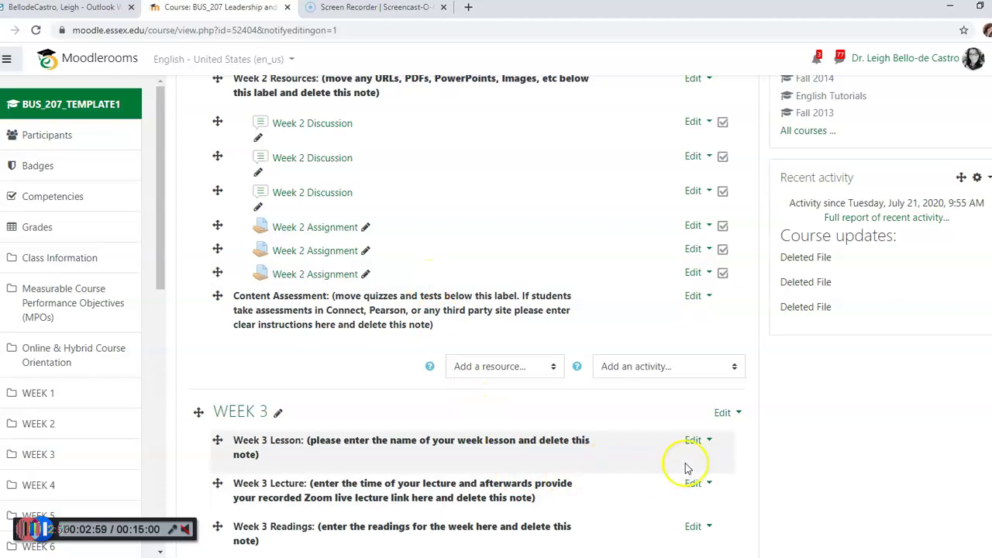
{"action": "scroll", "coordinate": [435, 308], "scroll_direction": "up", "scroll_amount": 1}
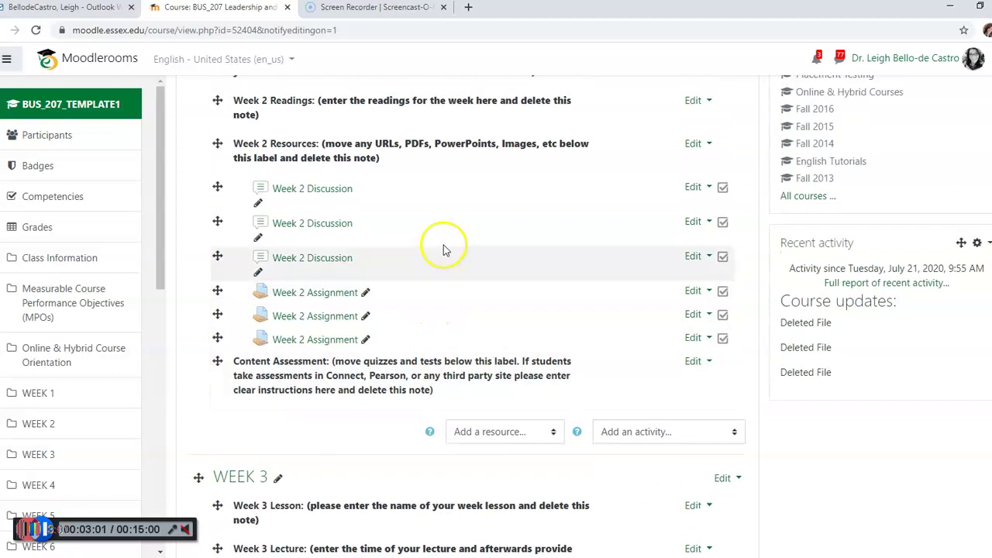
{"action": "scroll", "coordinate": [415, 140], "scroll_direction": "up", "scroll_amount": 1}
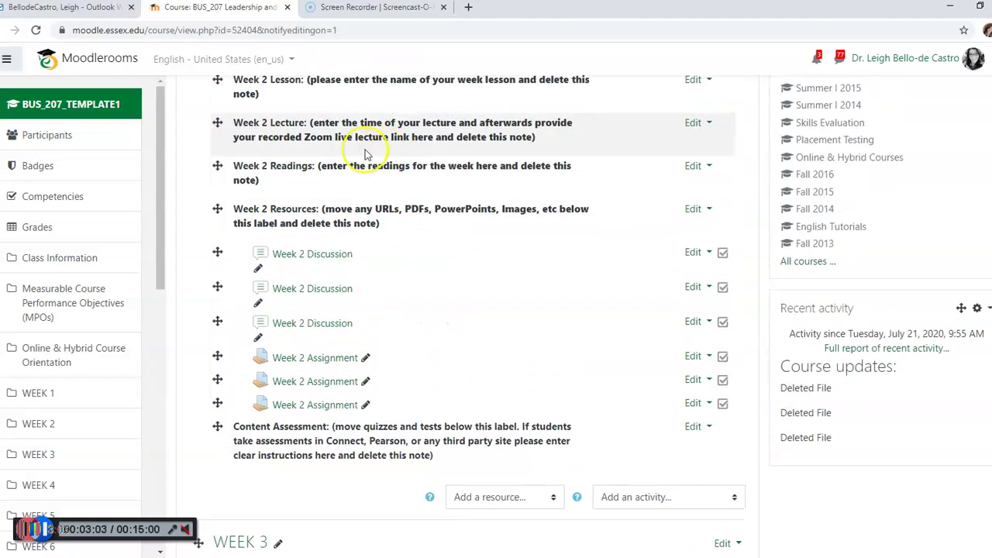
{"action": "scroll", "coordinate": [444, 220], "scroll_direction": "up", "scroll_amount": 3}
{"action": "scroll", "coordinate": [445, 221], "scroll_direction": "down", "scroll_amount": 1}
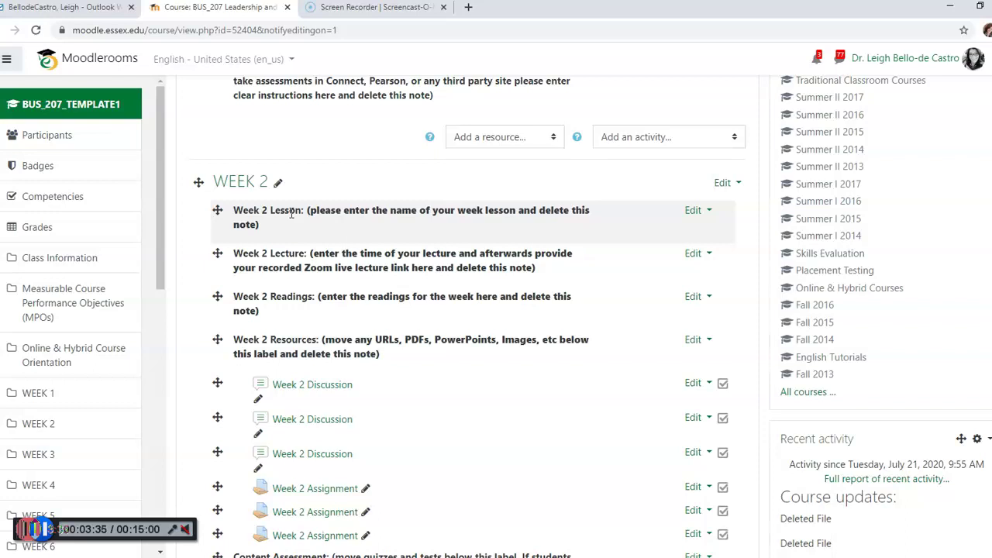
{"action": "left_click", "coordinate": [245, 181]}
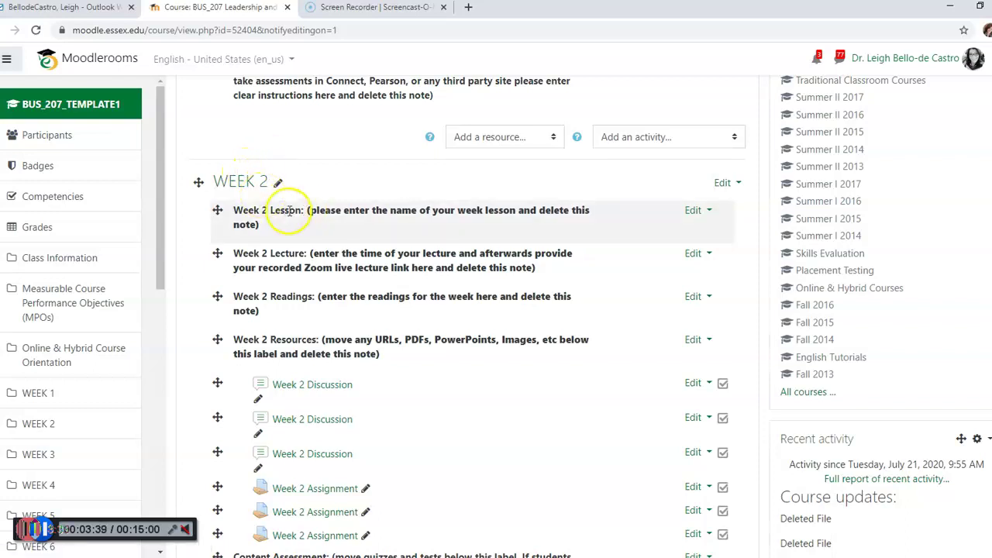
{"action": "scroll", "coordinate": [287, 210], "scroll_direction": "up", "scroll_amount": 3}
{"action": "scroll", "coordinate": [292, 213], "scroll_direction": "up", "scroll_amount": 2}
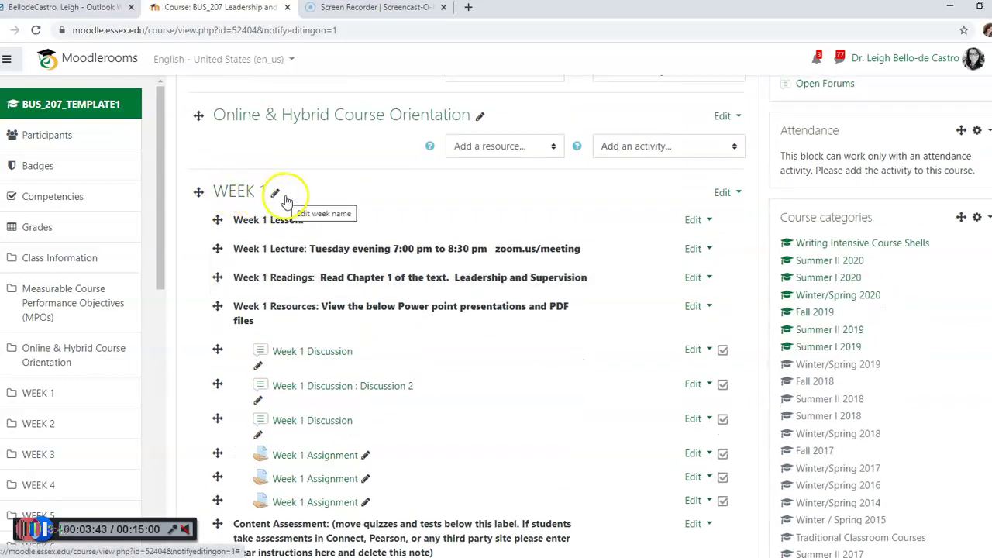
{"action": "scroll", "coordinate": [287, 203], "scroll_direction": "down", "scroll_amount": 4}
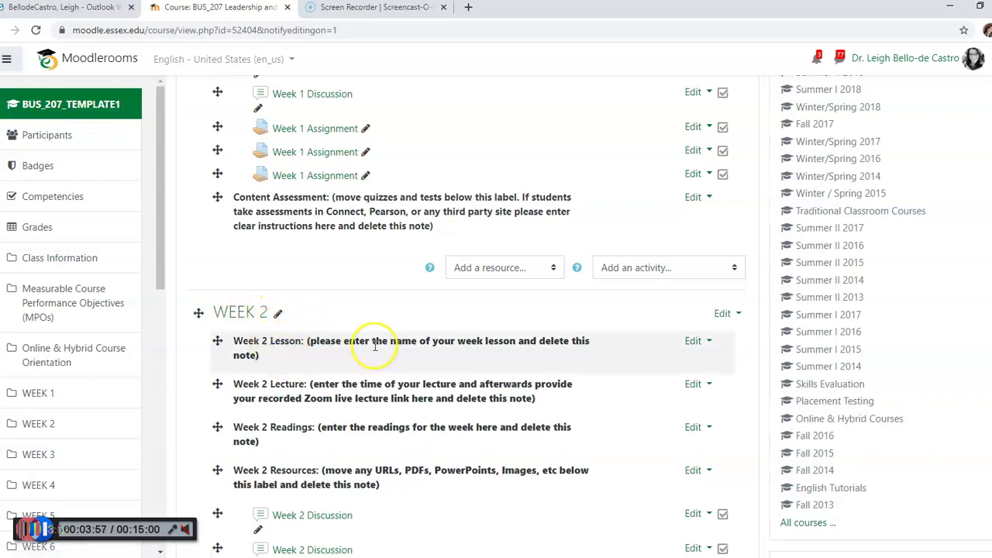
{"action": "scroll", "coordinate": [380, 348], "scroll_direction": "down", "scroll_amount": 1}
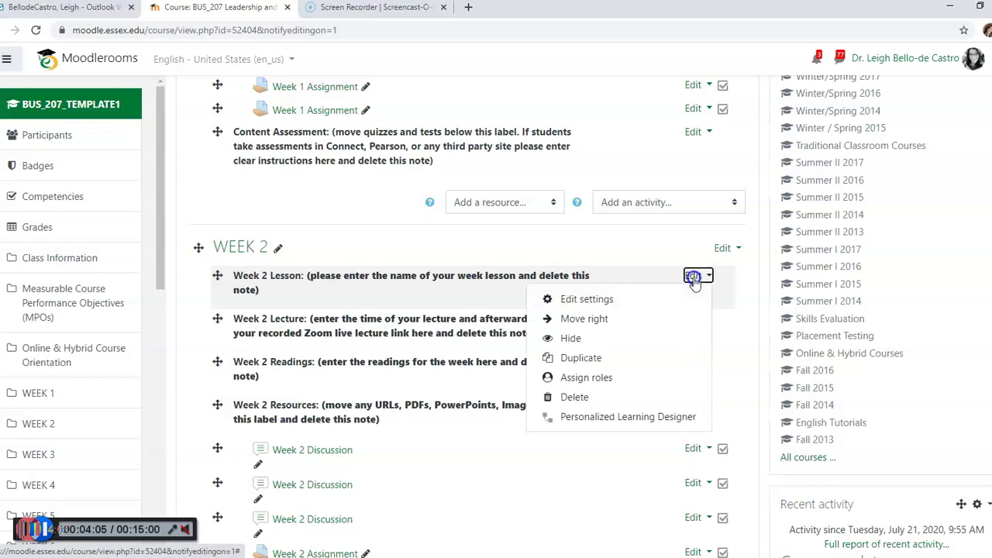
Rename the Week 2 Lesson label to 'Week 2 Lesson: Intro to Leadership and Supervision' and save.
{"action": "left_click", "coordinate": [695, 281]}
{"action": "left_click", "coordinate": [607, 301]}
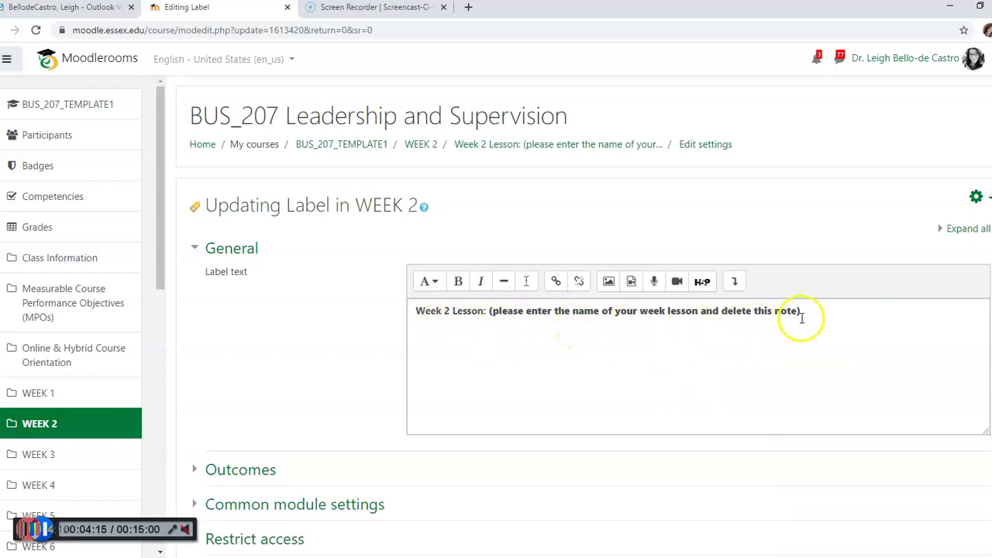
{"action": "left_click_drag", "start_coordinate": [810, 311], "coordinate": [488, 310]}
{"action": "type", "text": "Intro to"}
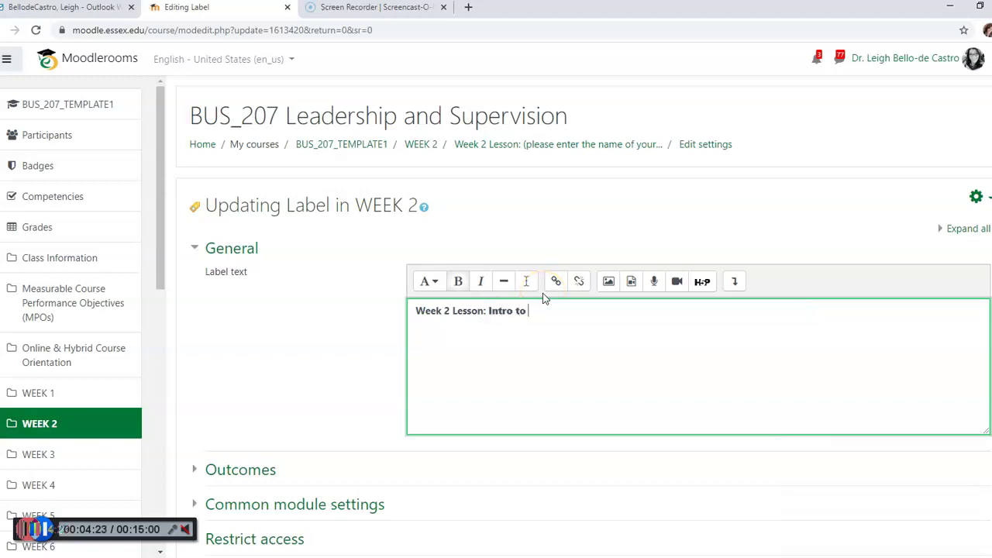
{"action": "type", "text": " Leadership and Supervision"}
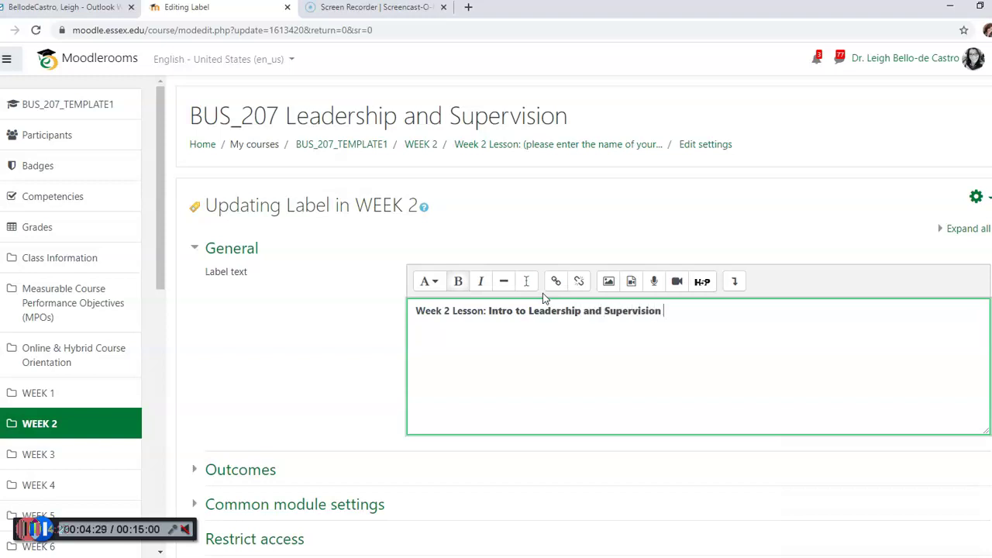
{"action": "scroll", "coordinate": [500, 339], "scroll_direction": "down", "scroll_amount": 2}
{"action": "scroll", "coordinate": [480, 388], "scroll_direction": "down", "scroll_amount": 1}
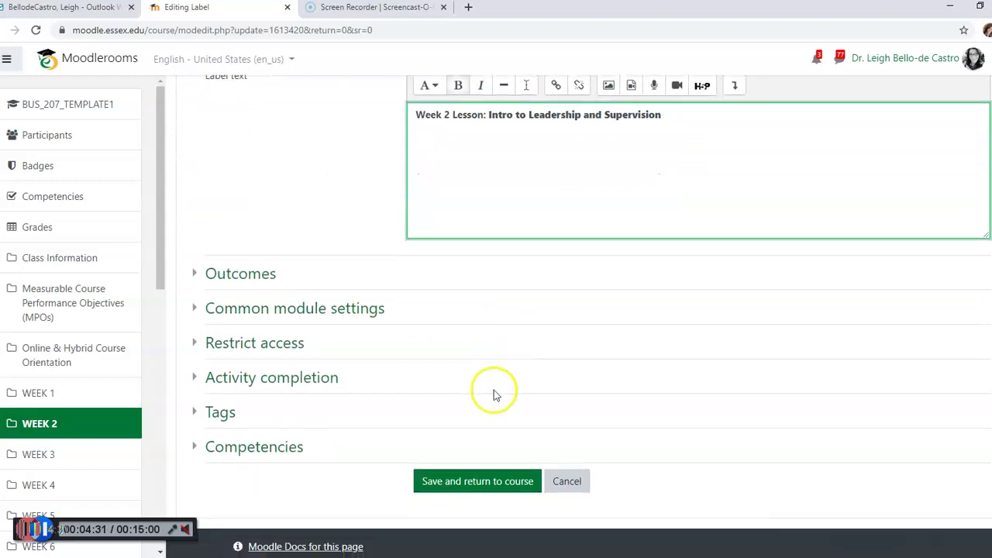
{"action": "left_click", "coordinate": [471, 480]}
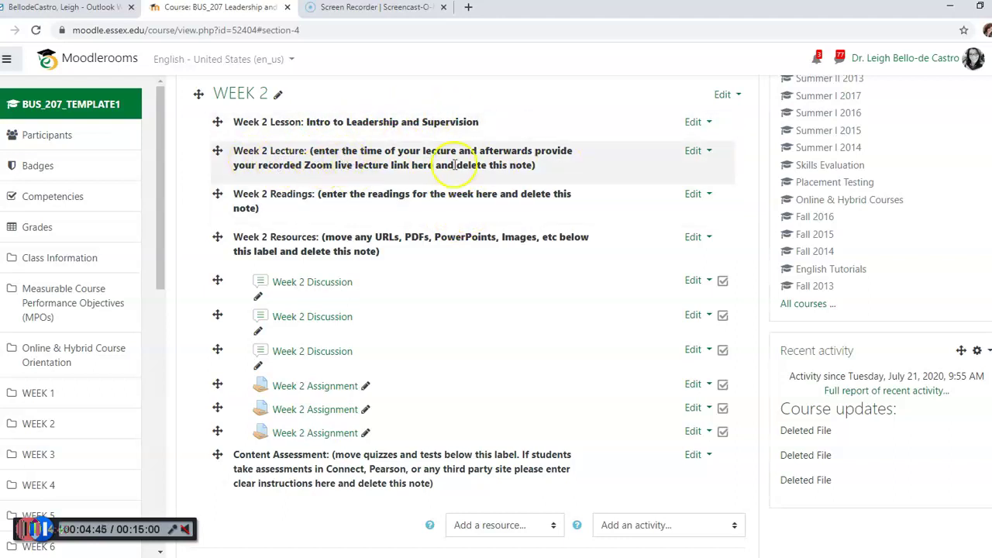
Edit the Week 2 Lecture label, replacing its placeholder note with 'MW 830 to 9:50'.
{"action": "left_click", "coordinate": [695, 150]}
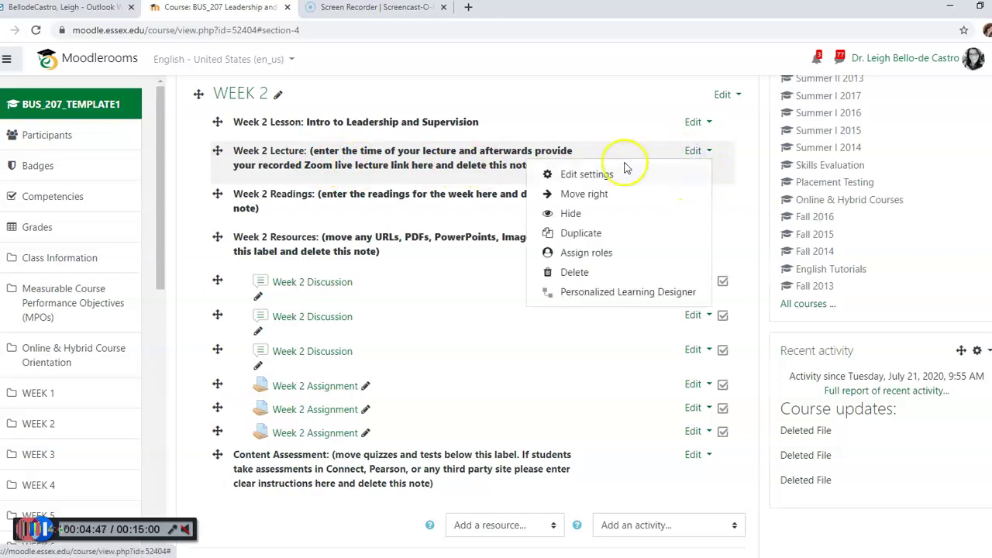
{"action": "left_click", "coordinate": [584, 176]}
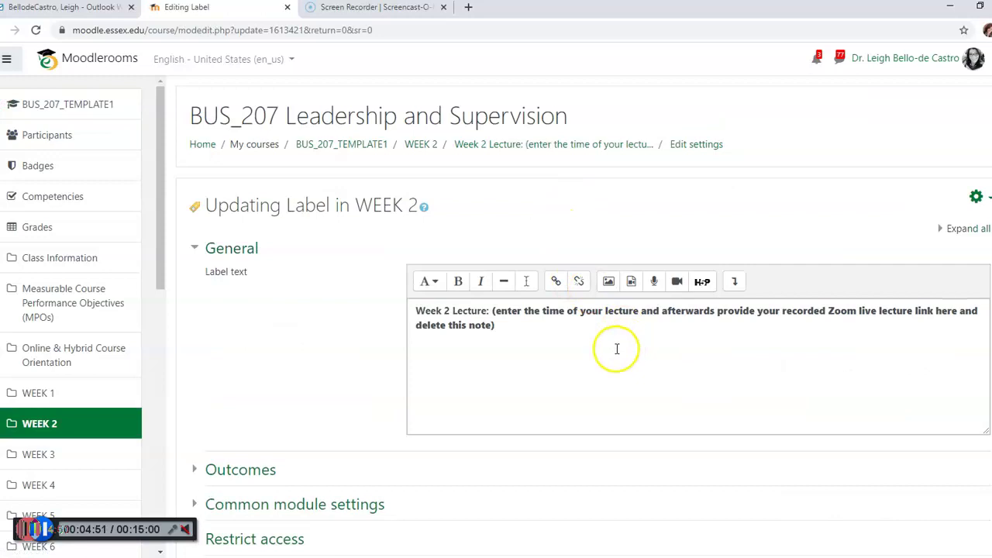
{"action": "left_click_drag", "start_coordinate": [507, 331], "coordinate": [488, 310]}
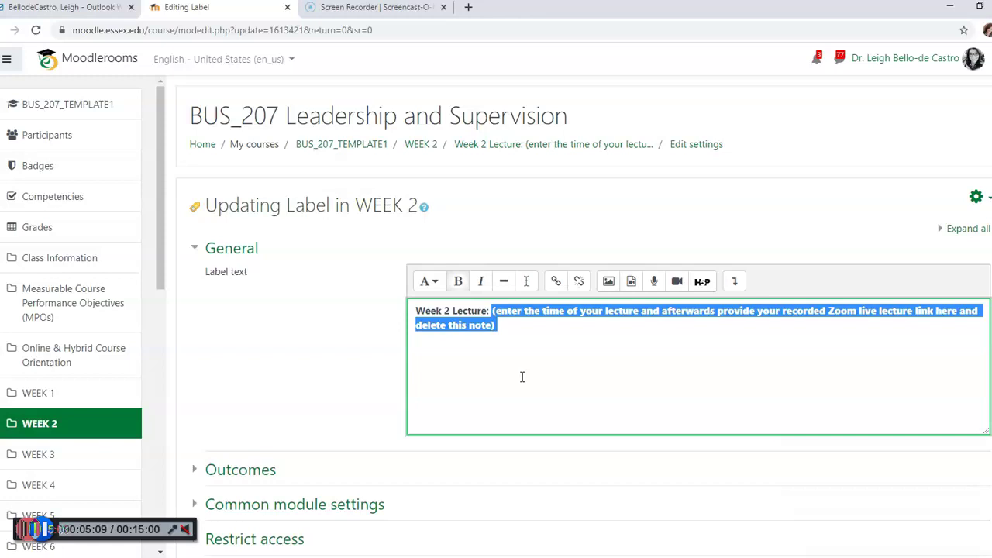
{"action": "type", "text": "MW 830 to 9:50"}
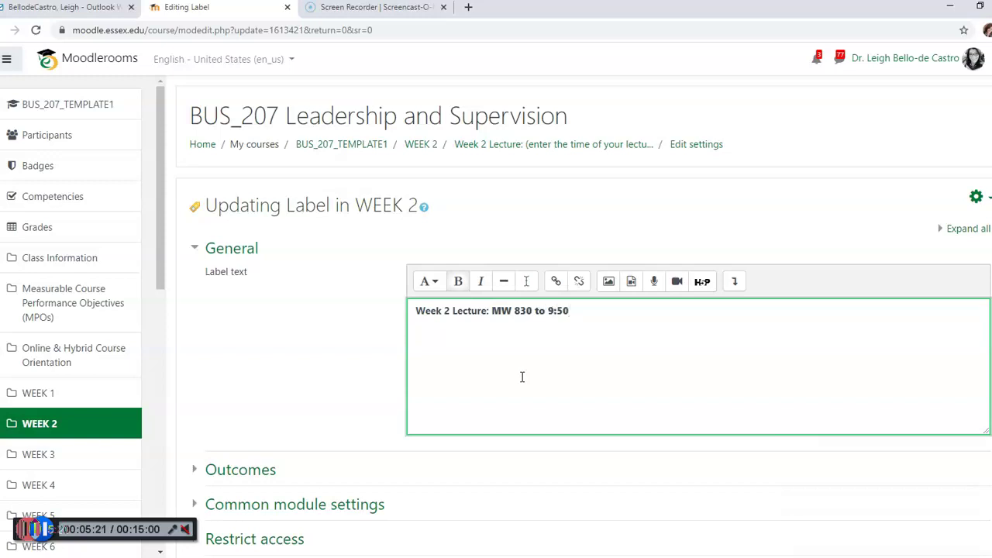
Schedule a Zoom meeting 'My Meeting' on Jul 22, 2020, 12:00 PM Eastern with default settings.
{"action": "left_click", "coordinate": [471, 7]}
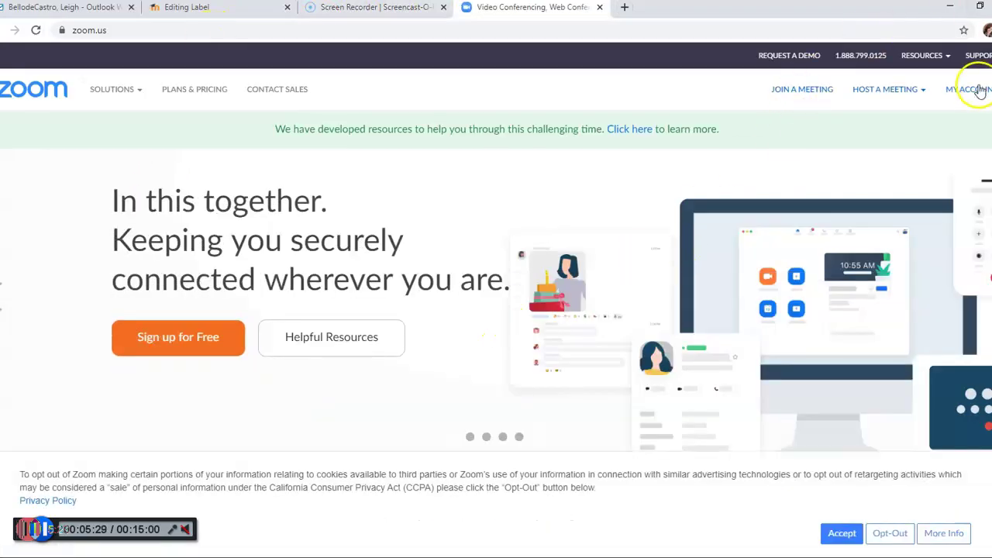
{"action": "left_click", "coordinate": [967, 92]}
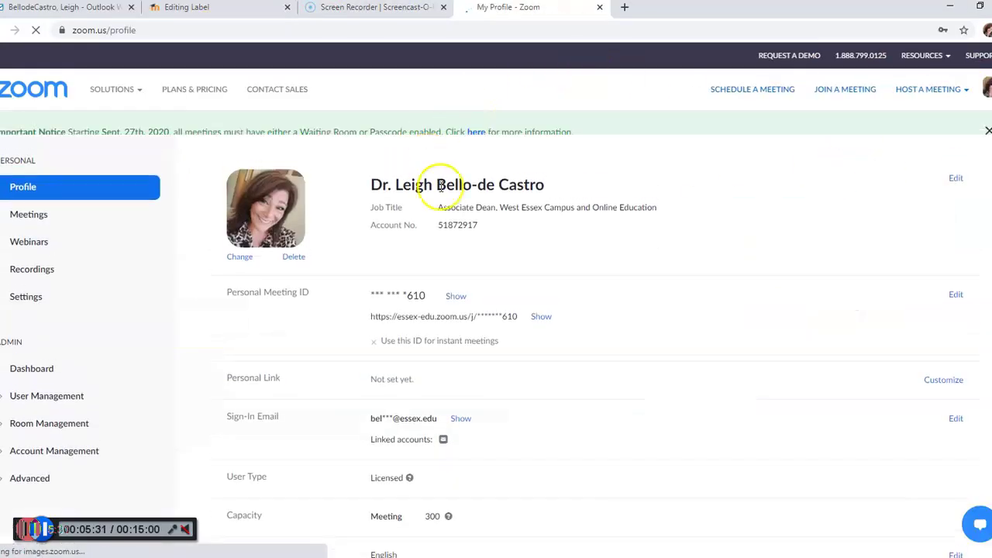
{"action": "left_click", "coordinate": [726, 91]}
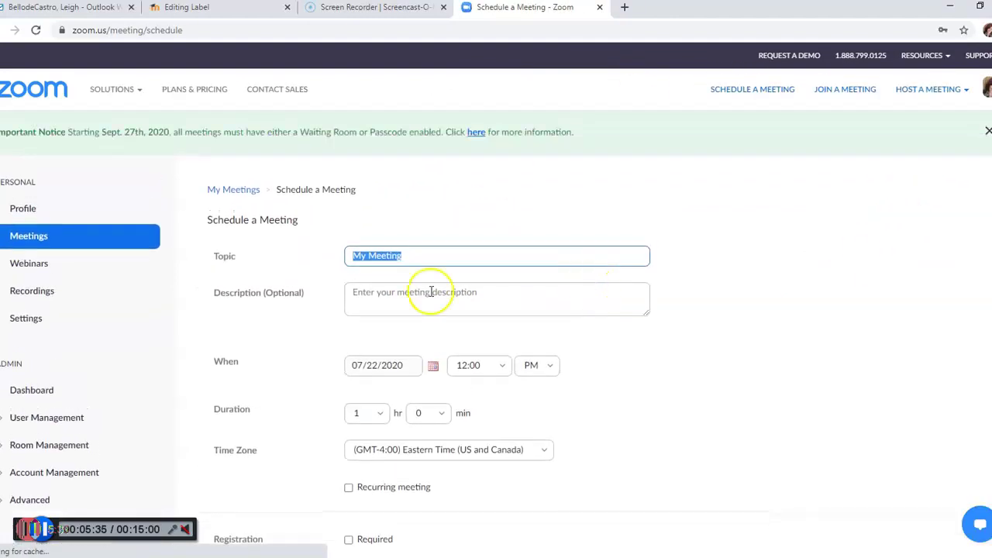
{"action": "left_click", "coordinate": [713, 260]}
{"action": "scroll", "coordinate": [721, 293], "scroll_direction": "down", "scroll_amount": 2}
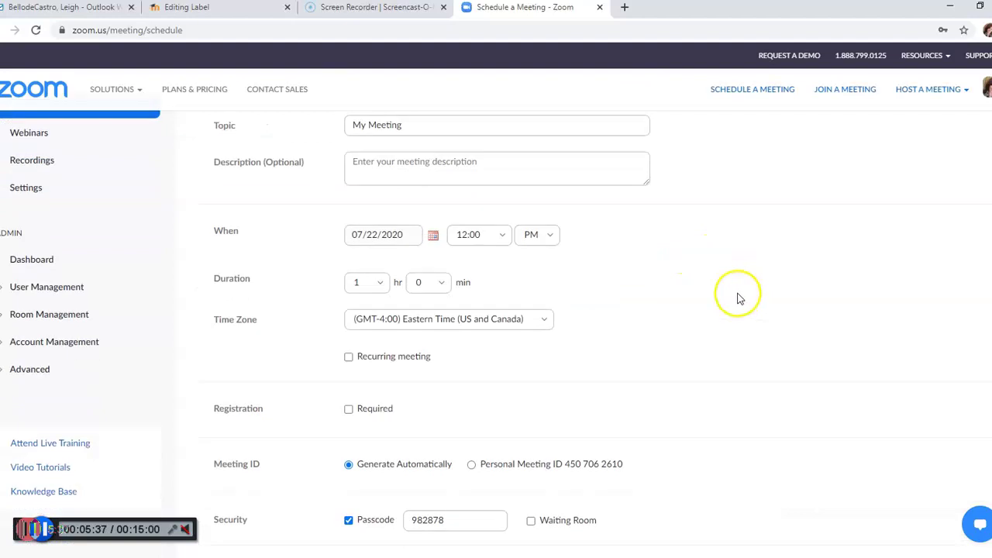
{"action": "scroll", "coordinate": [704, 305], "scroll_direction": "down", "scroll_amount": 4}
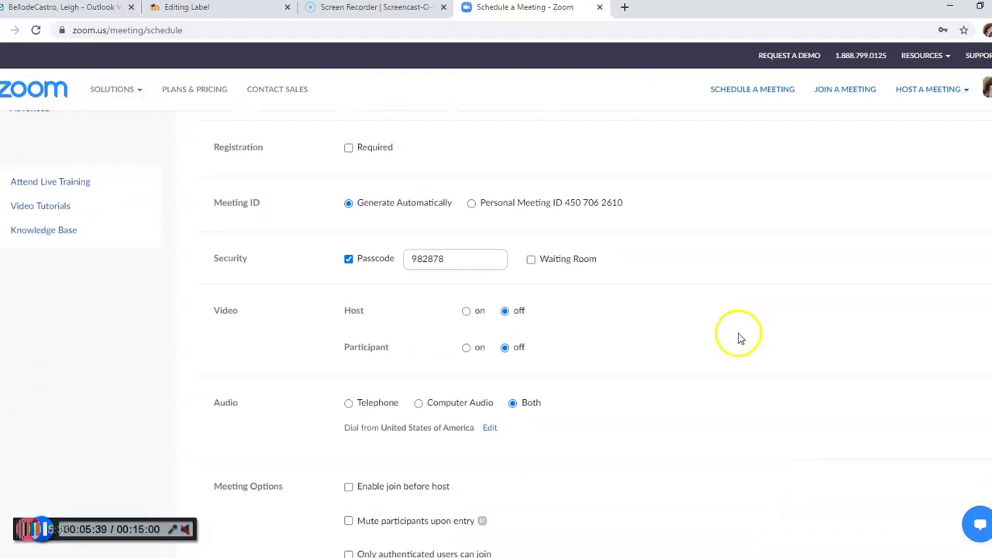
{"action": "scroll", "coordinate": [698, 333], "scroll_direction": "up", "scroll_amount": 1}
{"action": "scroll", "coordinate": [648, 364], "scroll_direction": "down", "scroll_amount": 5}
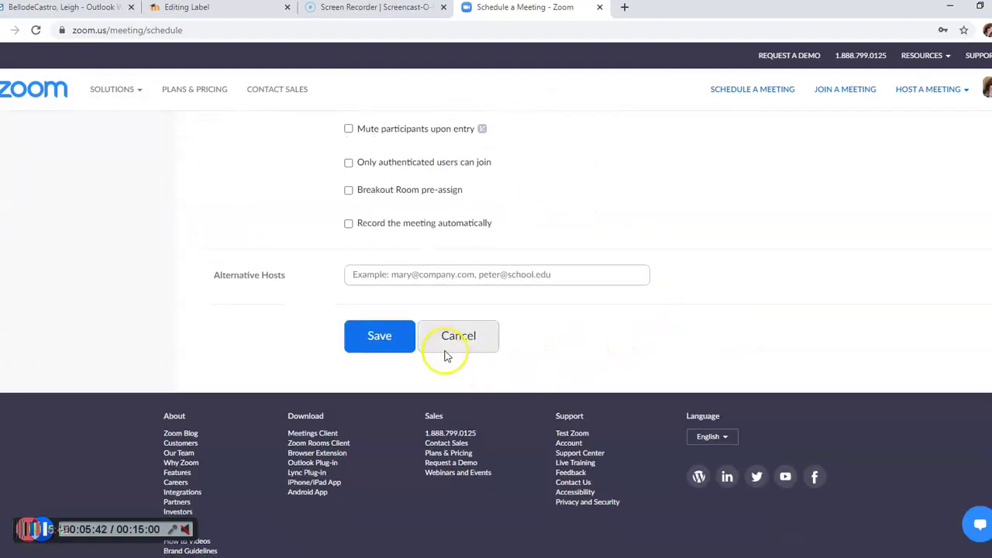
{"action": "left_click", "coordinate": [376, 337]}
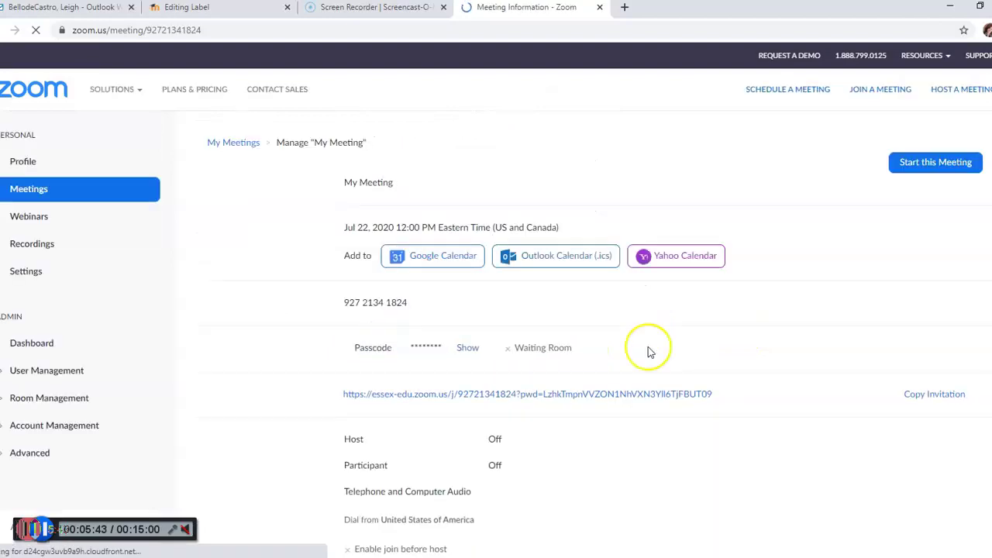
{"action": "scroll", "coordinate": [724, 370], "scroll_direction": "down", "scroll_amount": 1}
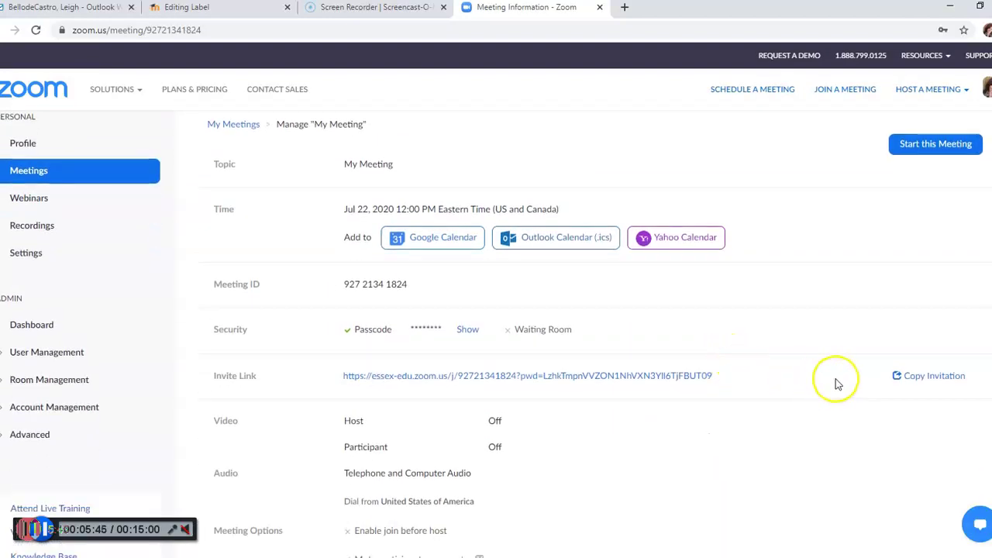
Copy the Zoom meeting invitation and place the cursor after the lecture time in the label.
{"action": "left_click", "coordinate": [911, 377]}
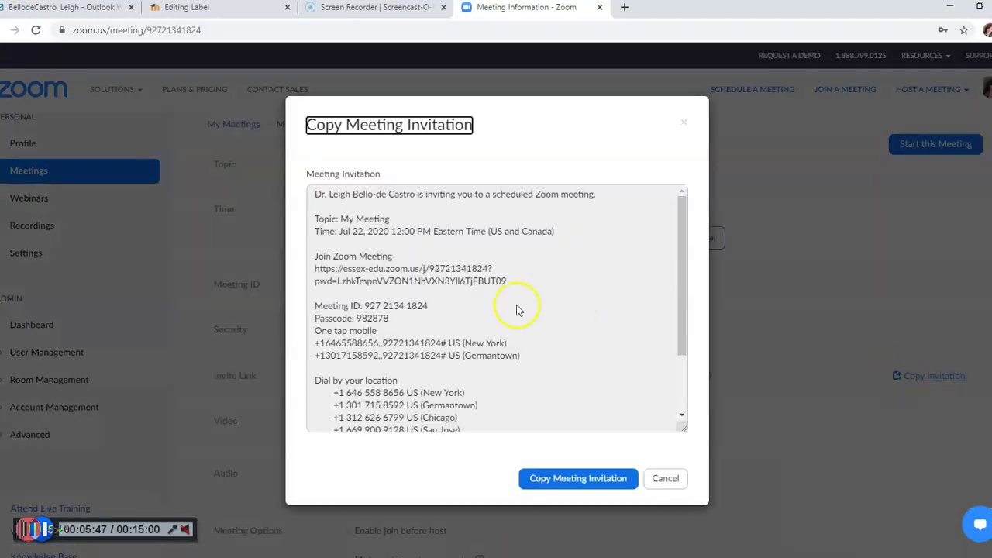
{"action": "left_click_drag", "start_coordinate": [519, 355], "coordinate": [265, 204]}
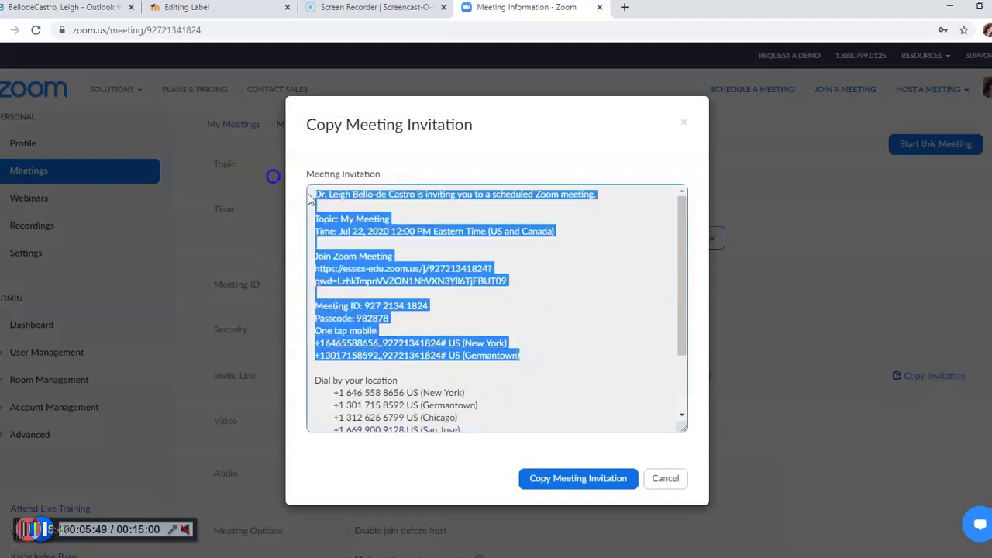
{"action": "right_click", "coordinate": [355, 229]}
{"action": "left_click", "coordinate": [371, 238]}
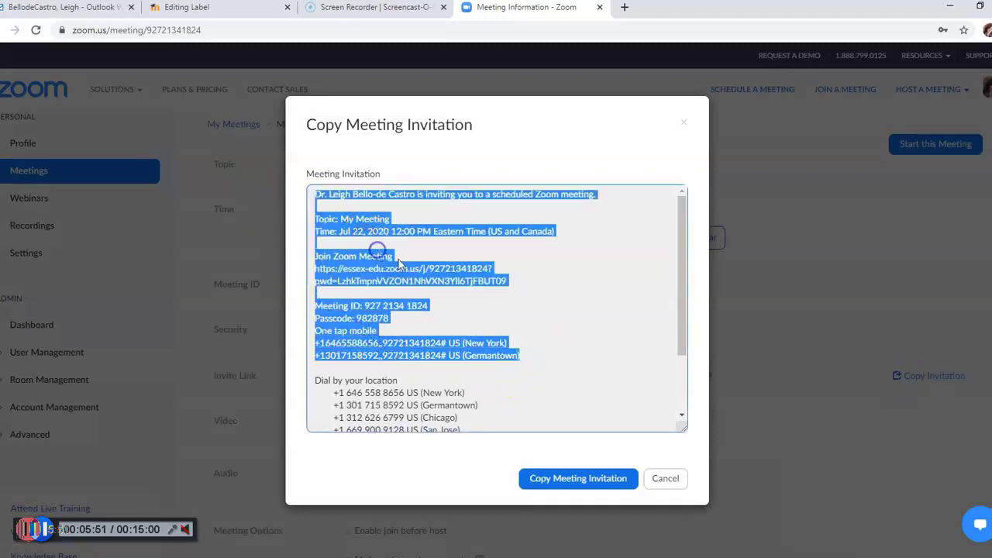
{"action": "left_click", "coordinate": [210, 16]}
{"action": "left_click", "coordinate": [585, 313]}
{"action": "right_click", "coordinate": [585, 313]}
Paste the Zoom invitation into the Week 2 Lecture label and save it.
{"action": "left_click", "coordinate": [622, 414]}
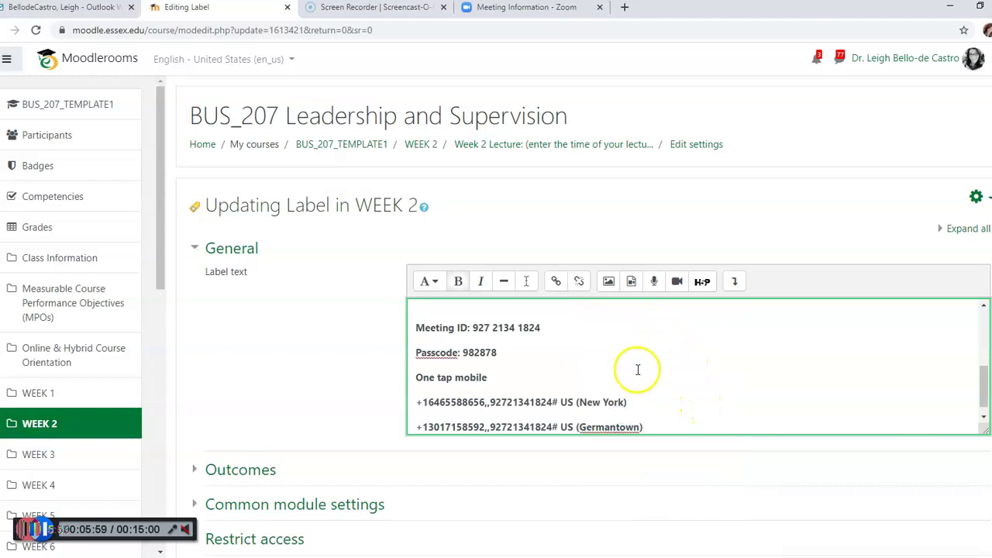
{"action": "scroll", "coordinate": [638, 373], "scroll_direction": "down", "scroll_amount": 2}
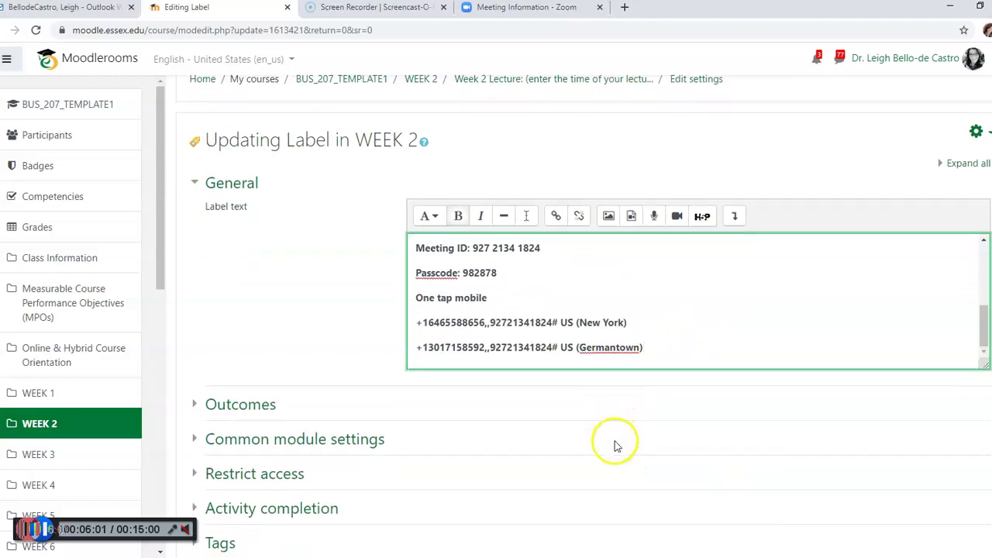
{"action": "scroll", "coordinate": [612, 442], "scroll_direction": "down", "scroll_amount": 3}
{"action": "left_click", "coordinate": [472, 482]}
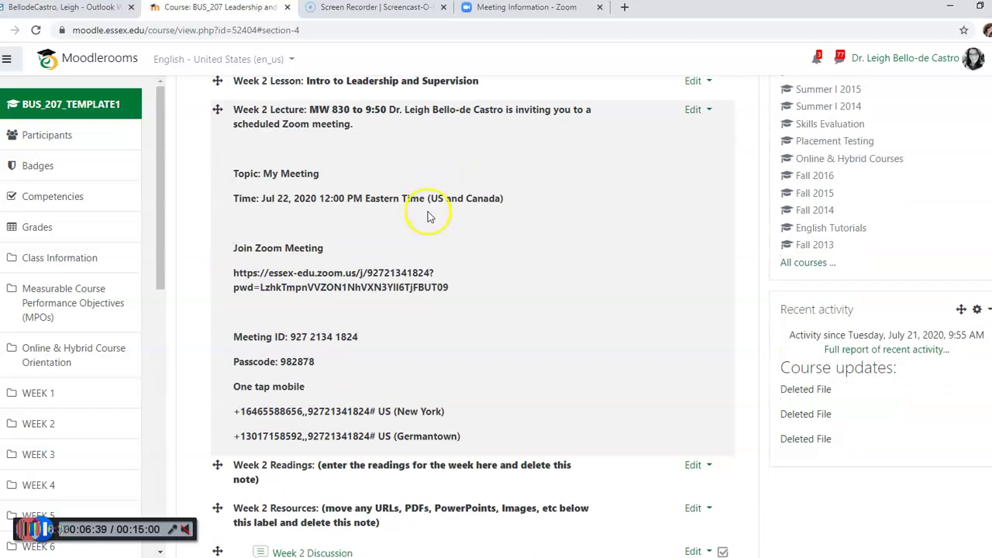
{"action": "scroll", "coordinate": [433, 225], "scroll_direction": "down", "scroll_amount": 3}
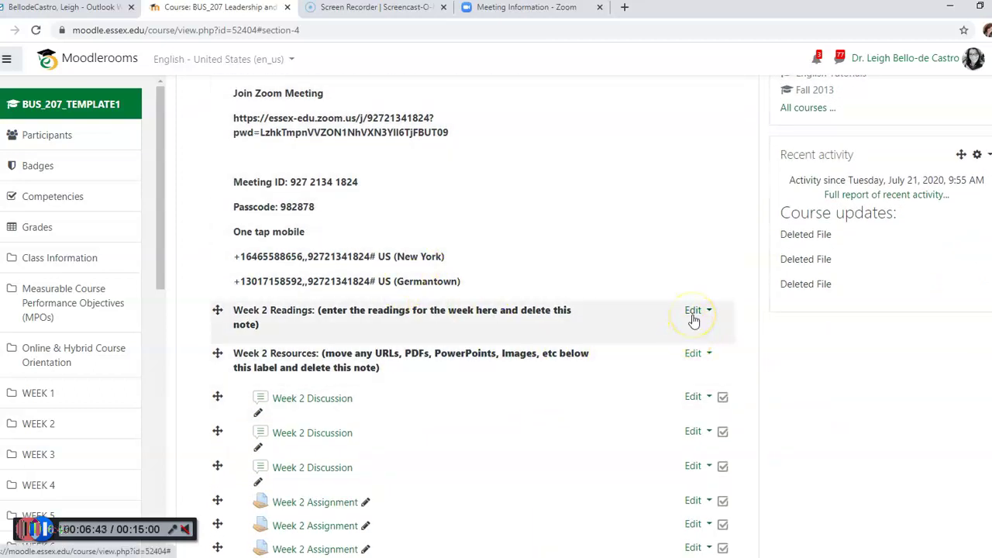
Change the Week 2 Readings label to 'Week 2 Readings: Read Chapter 1 of Text' and save.
{"action": "left_click", "coordinate": [692, 316]}
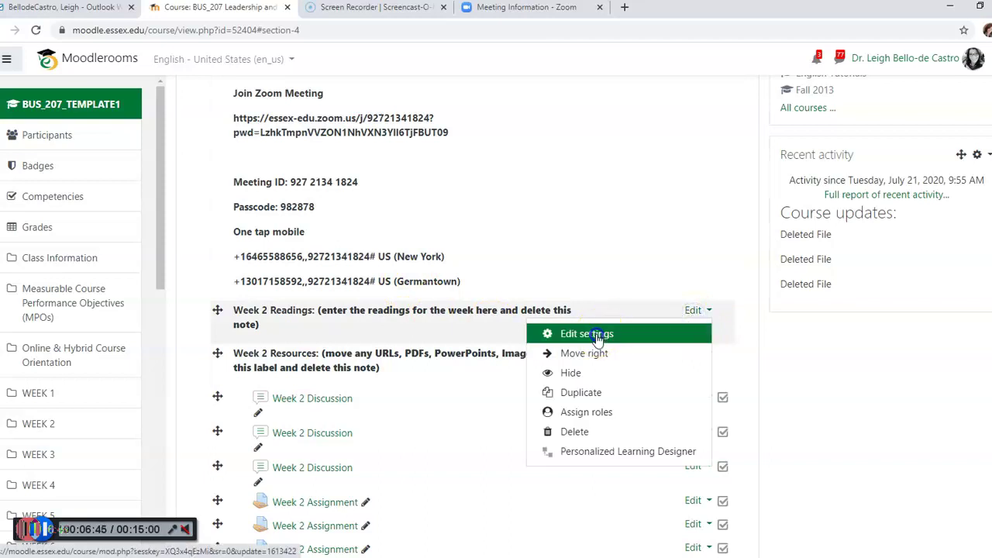
{"action": "left_click", "coordinate": [586, 271]}
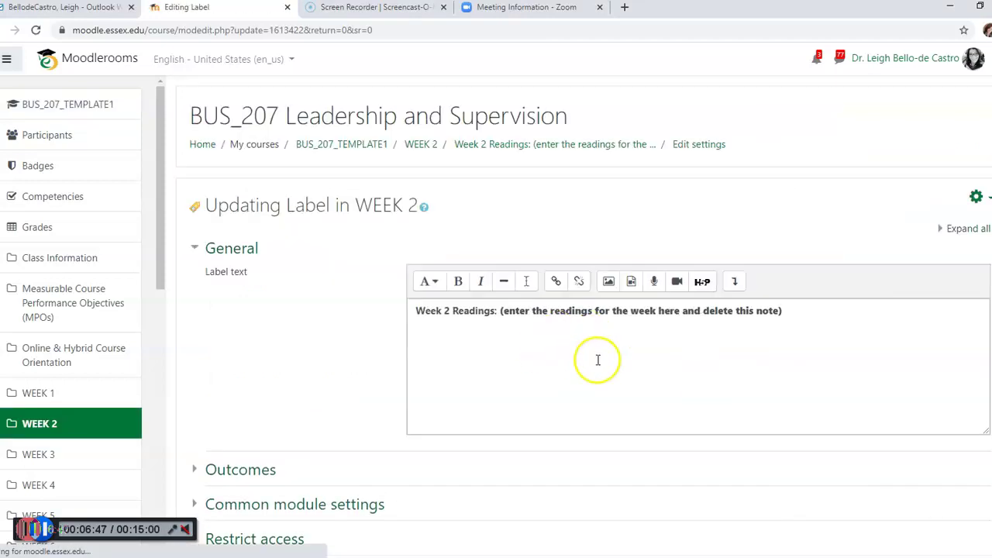
{"action": "left_click_drag", "start_coordinate": [782, 311], "coordinate": [529, 310]}
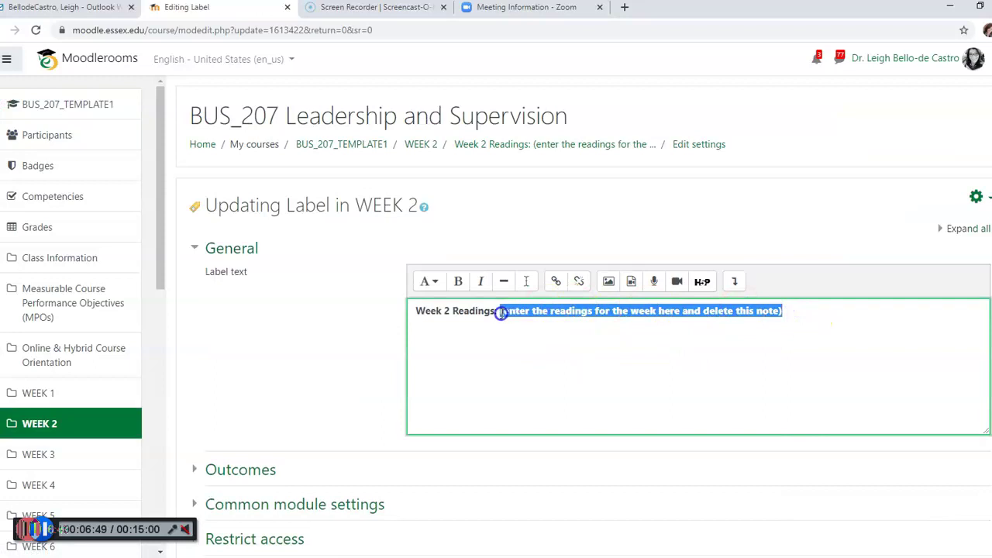
{"action": "type", "text": "R"}
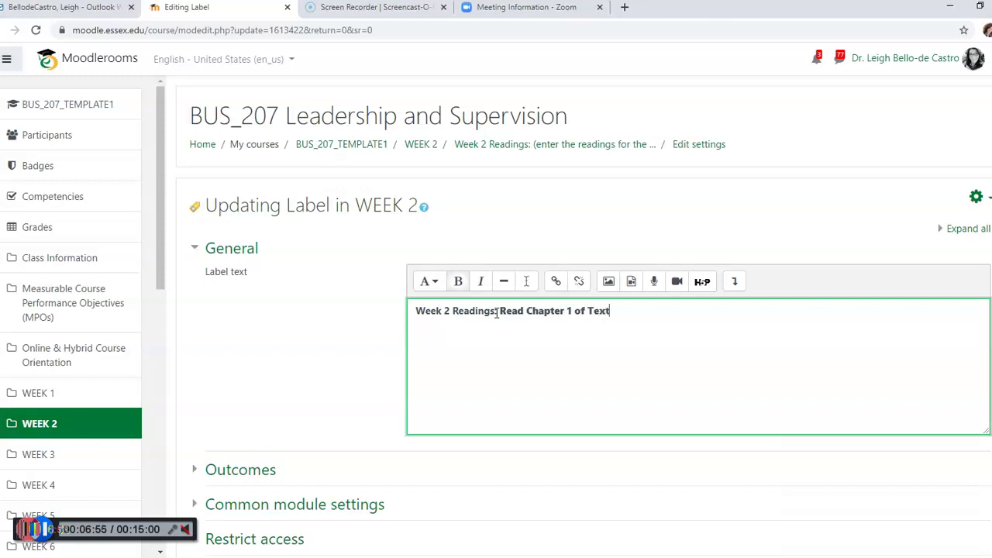
{"action": "scroll", "coordinate": [519, 444], "scroll_direction": "down", "scroll_amount": 3}
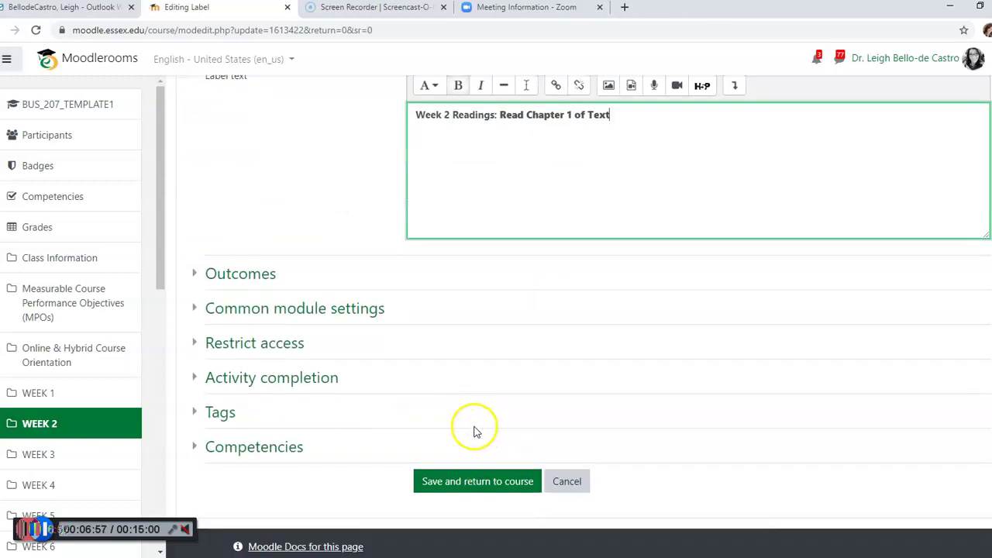
{"action": "left_click", "coordinate": [472, 481]}
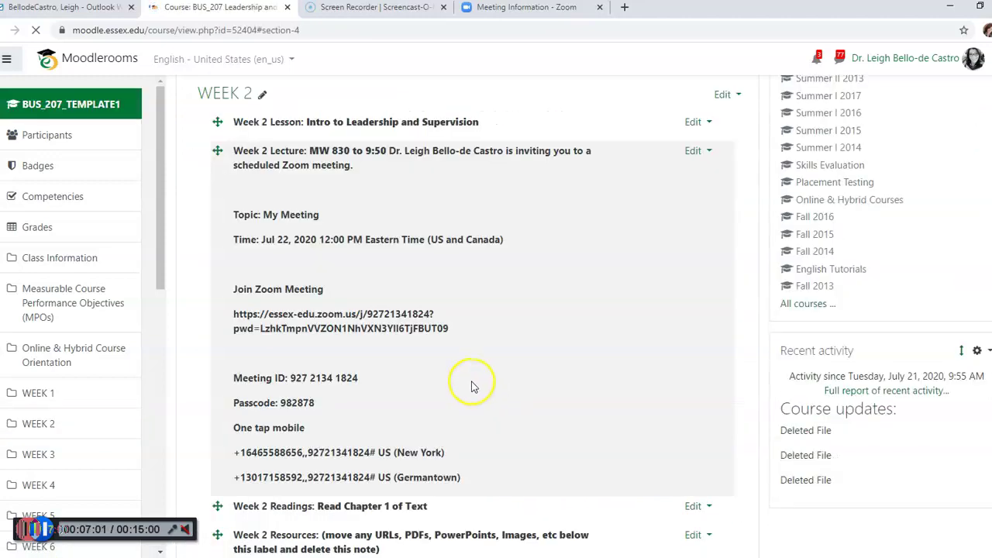
{"action": "scroll", "coordinate": [457, 361], "scroll_direction": "down", "scroll_amount": 3}
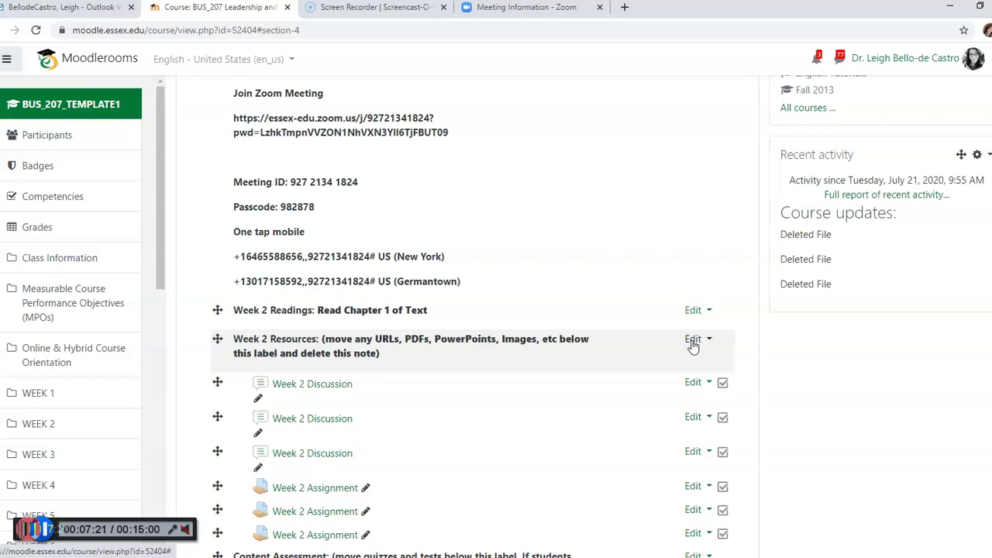
Replace the Week 2 Resources placeholder with '(Read all below documents' and save the label.
{"action": "left_click", "coordinate": [692, 341]}
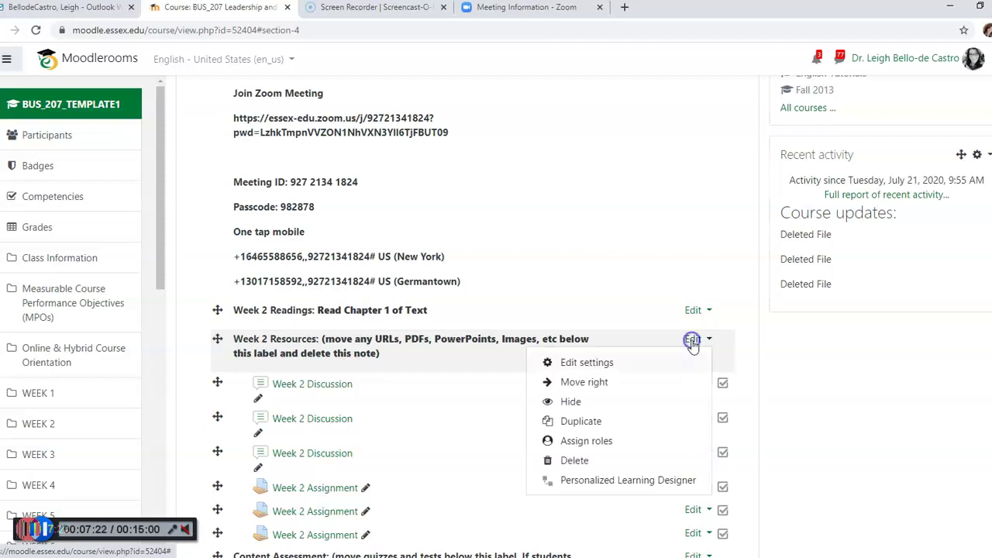
{"action": "left_click", "coordinate": [580, 363]}
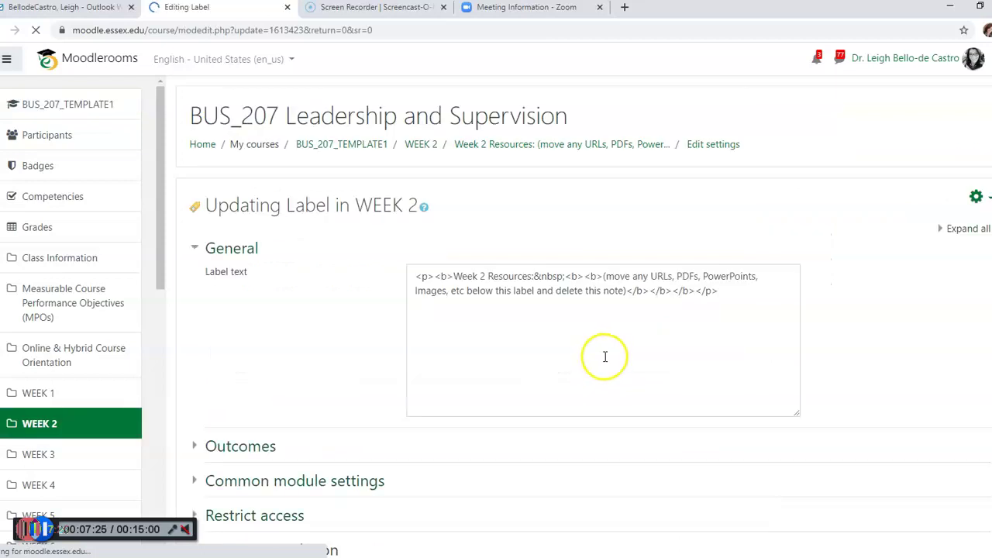
{"action": "left_click", "coordinate": [897, 310]}
{"action": "left_click_drag", "start_coordinate": [921, 310], "coordinate": [501, 304]}
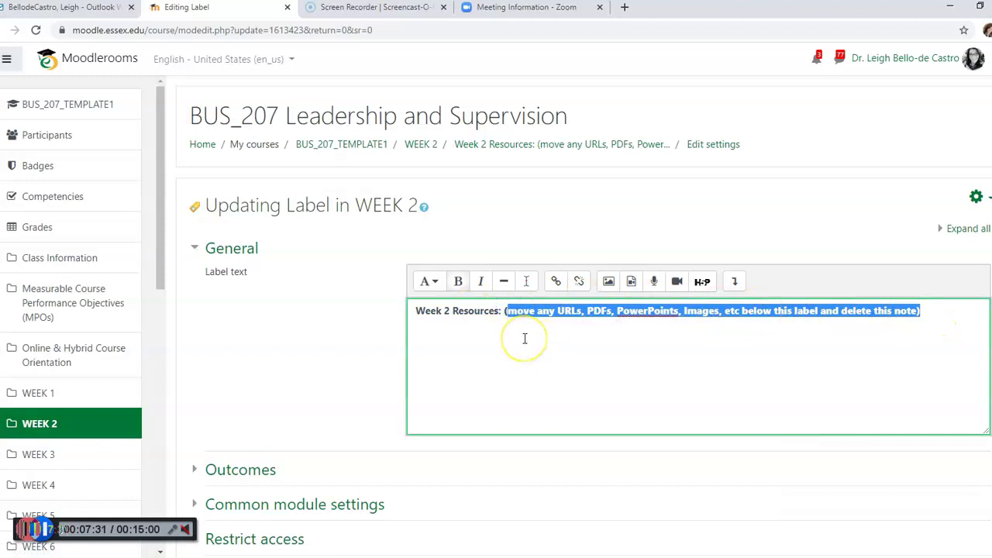
{"action": "key", "text": "BackSpace"}
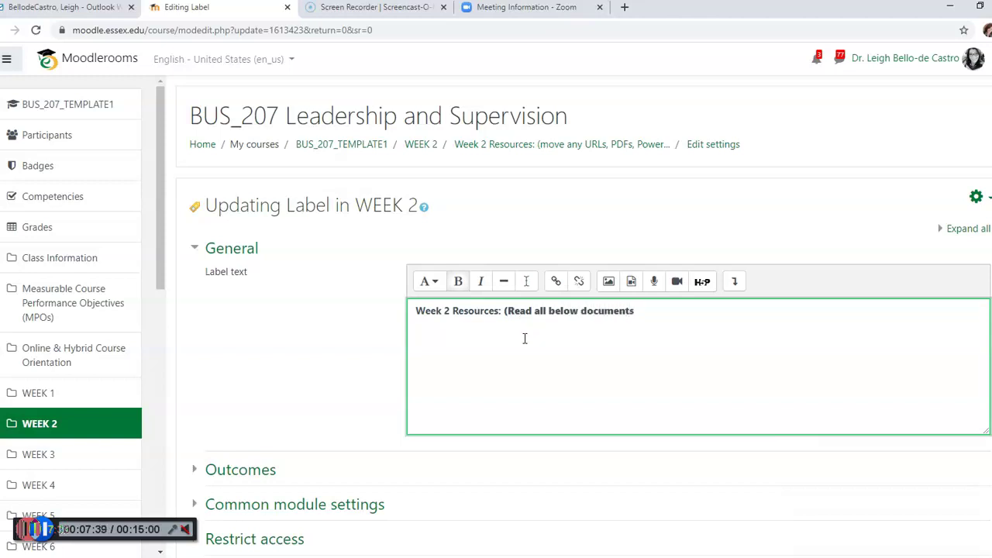
{"action": "scroll", "coordinate": [524, 338], "scroll_direction": "down", "scroll_amount": 3}
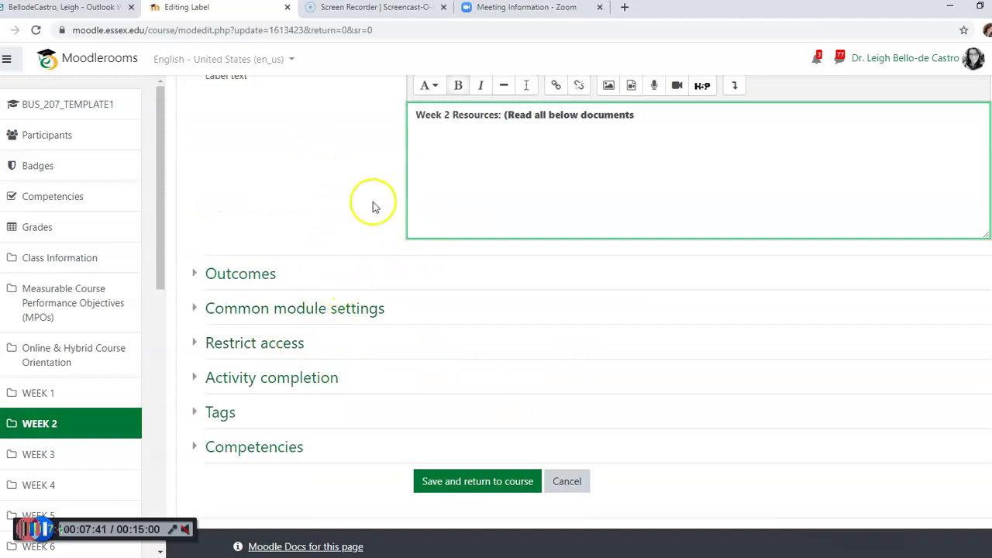
{"action": "left_click", "coordinate": [471, 488]}
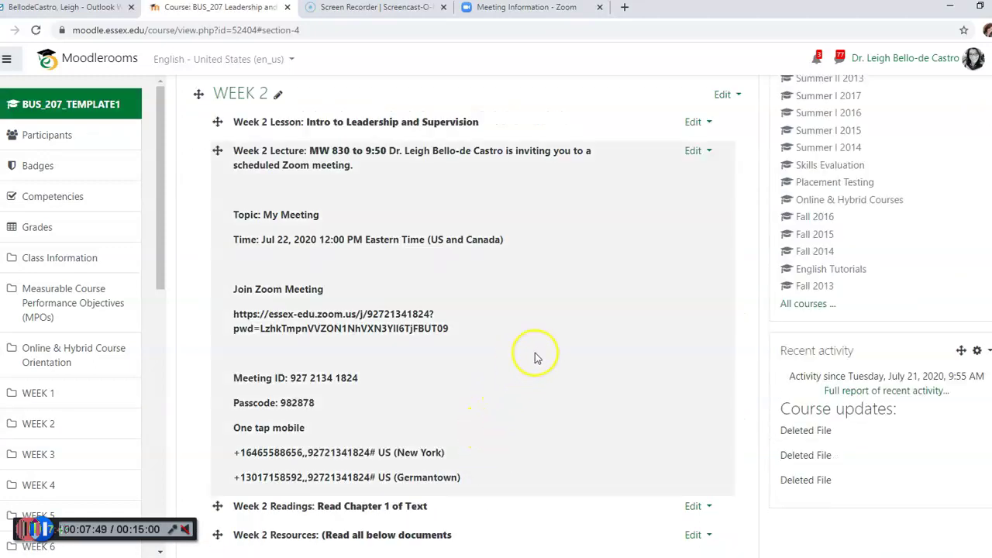
Start a new File resource in Week 2 with the description 'See attached PPT'.
{"action": "scroll", "coordinate": [535, 357], "scroll_direction": "down", "scroll_amount": 5}
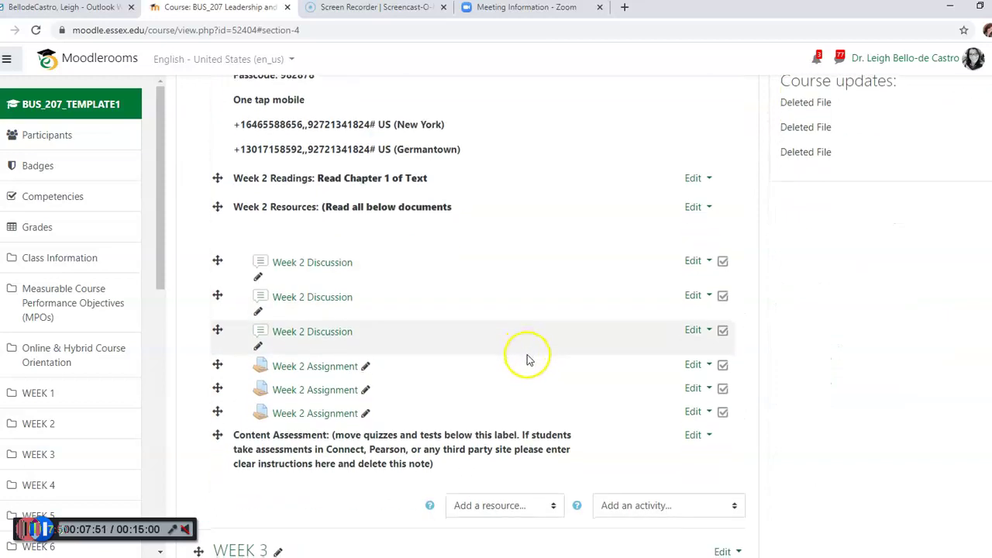
{"action": "scroll", "coordinate": [527, 361], "scroll_direction": "down", "scroll_amount": 1}
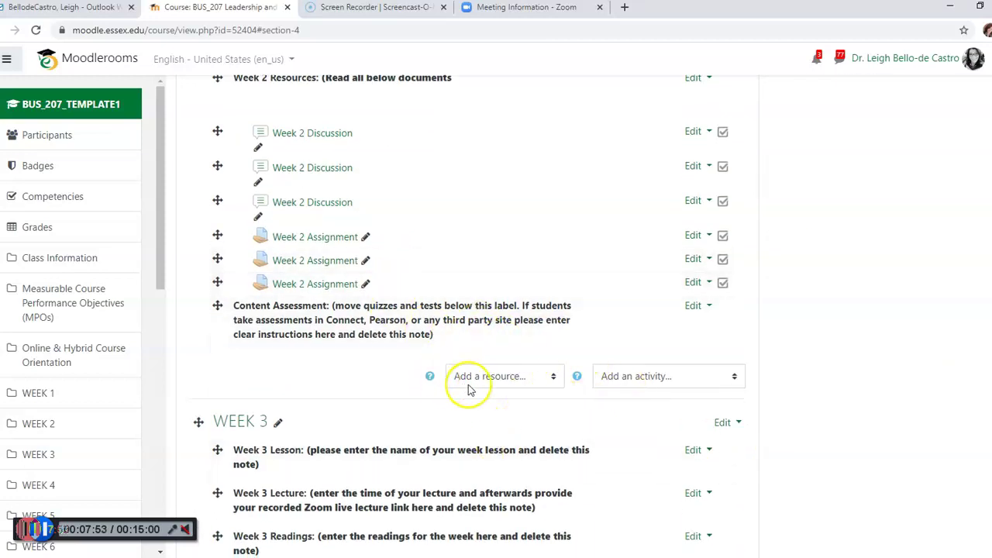
{"action": "left_click", "coordinate": [510, 380]}
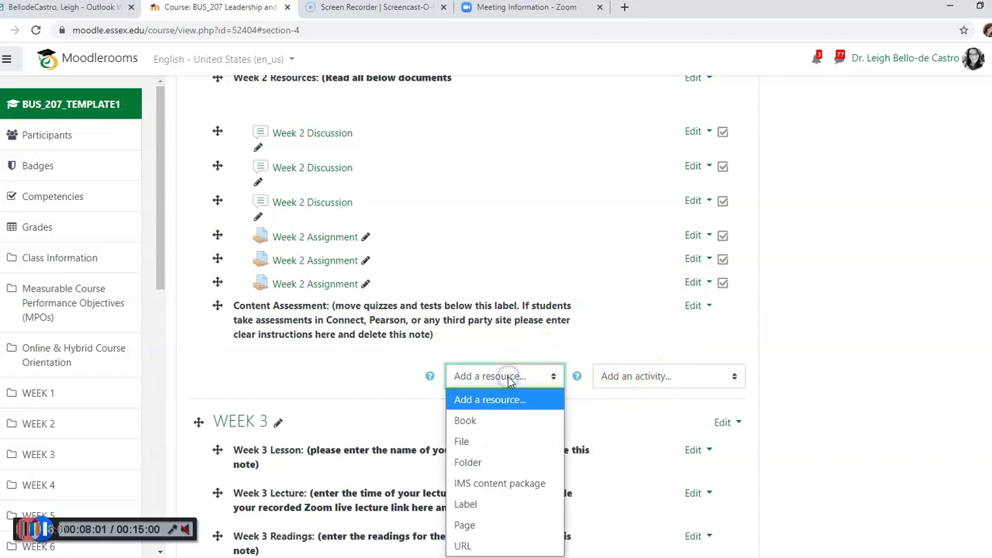
{"action": "left_click", "coordinate": [473, 442]}
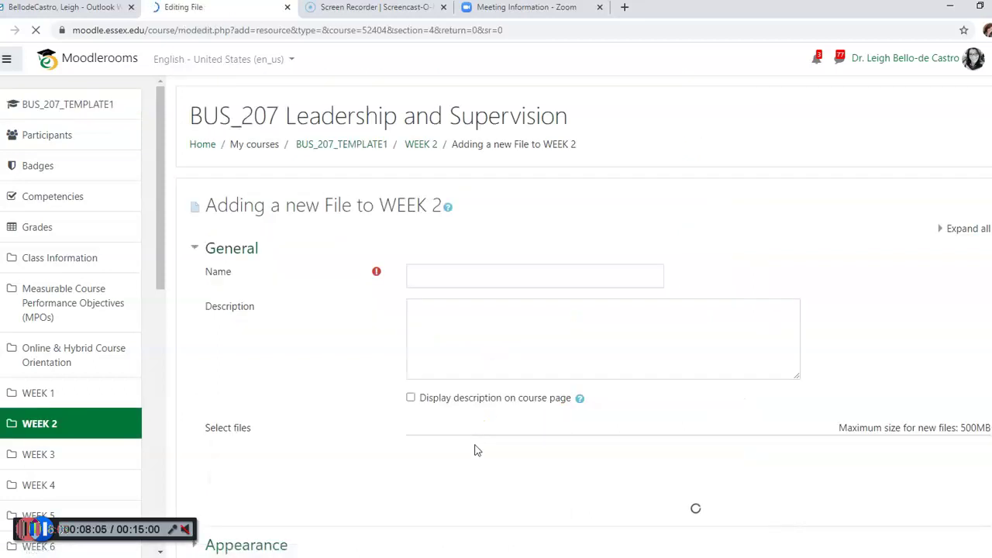
{"action": "left_click", "coordinate": [466, 358]}
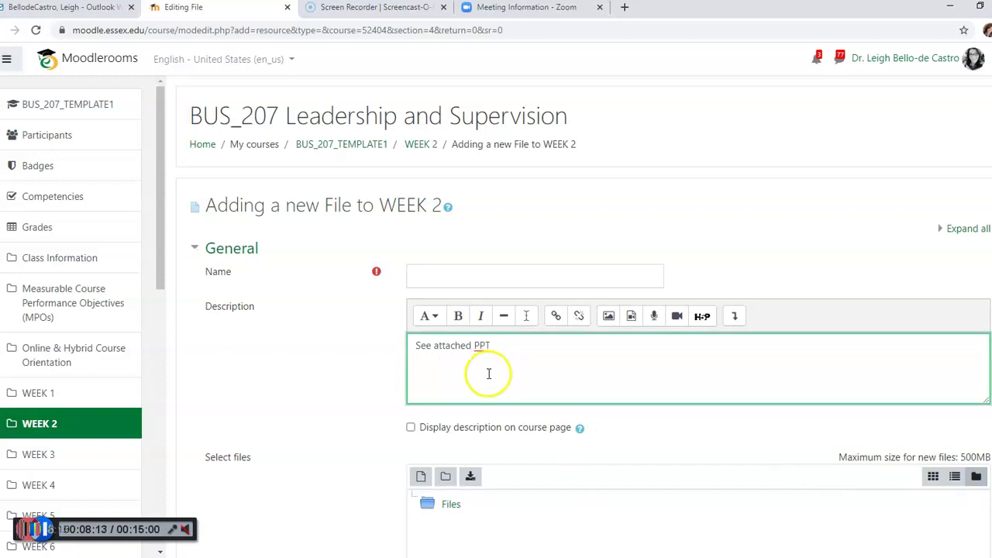
{"action": "scroll", "coordinate": [535, 391], "scroll_direction": "down", "scroll_amount": 2}
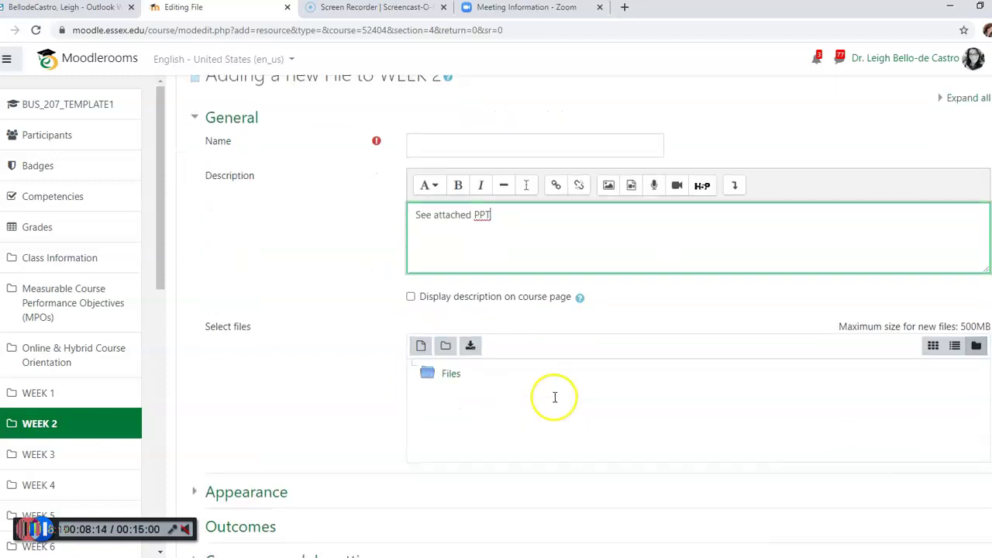
Upload Ch_01_Instructor_PPT_Slides.pptx from Downloads into the new File resource's files area.
{"action": "left_click", "coordinate": [420, 350]}
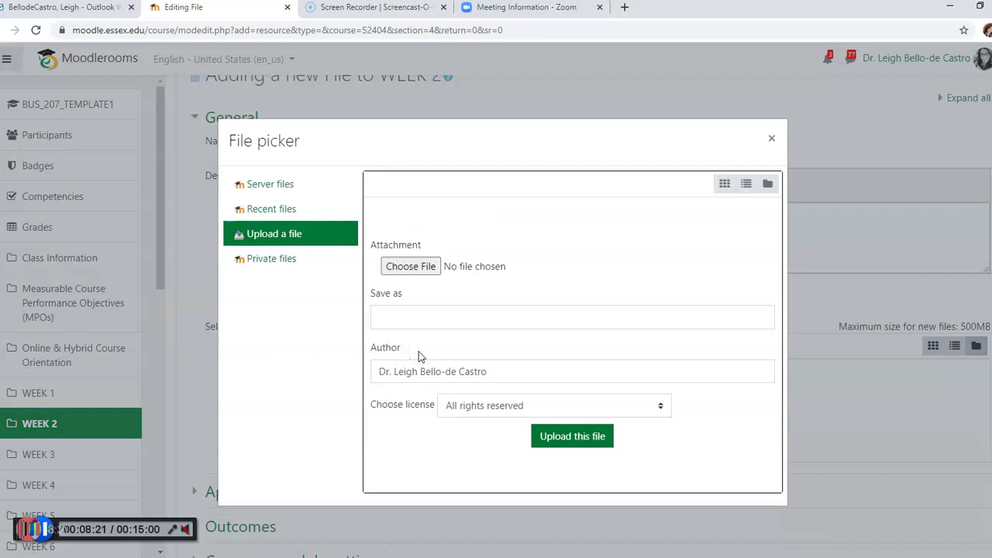
{"action": "left_click", "coordinate": [413, 268]}
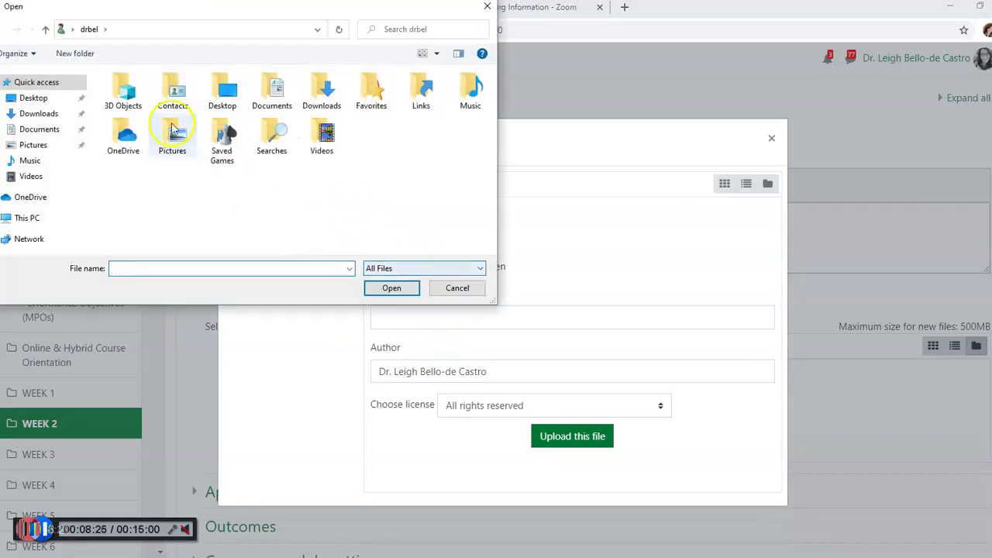
{"action": "left_click", "coordinate": [38, 114]}
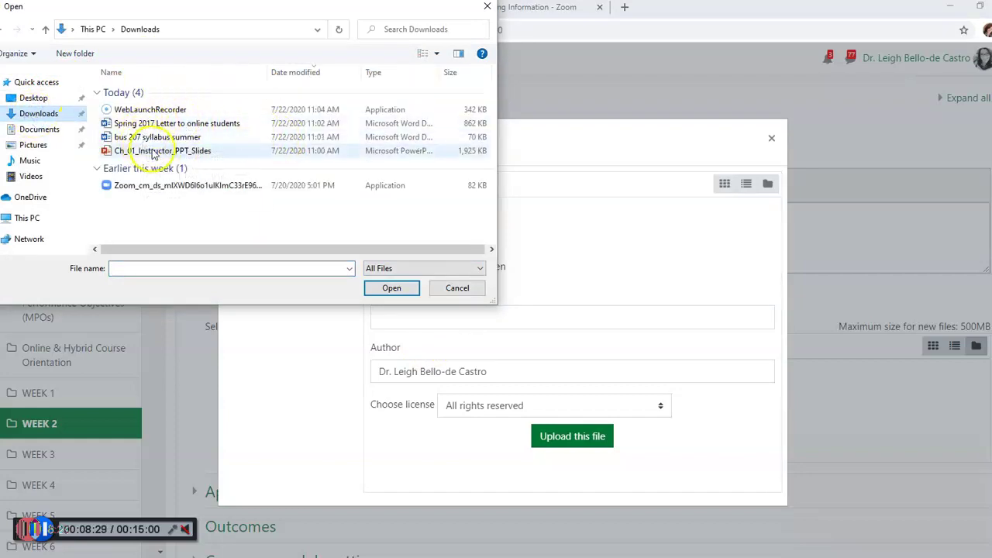
{"action": "double_click", "coordinate": [159, 151]}
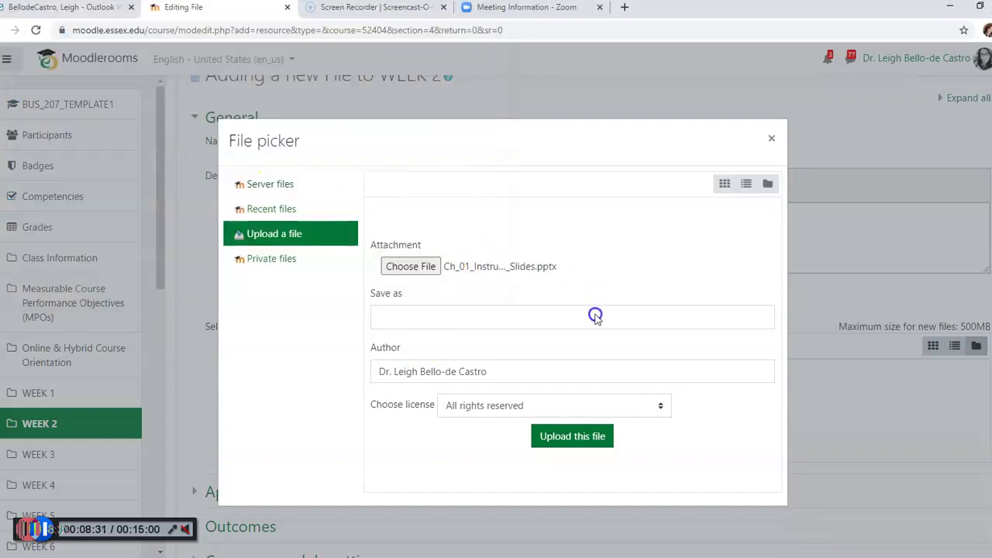
{"action": "left_click", "coordinate": [574, 437]}
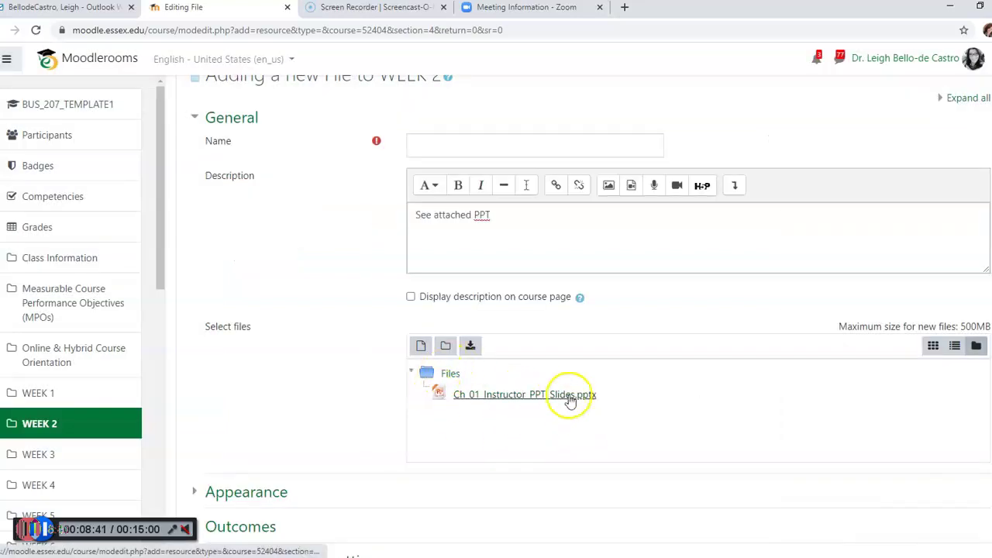
Under Appearance, set the file's Display option to New window.
{"action": "scroll", "coordinate": [612, 399], "scroll_direction": "down", "scroll_amount": 2}
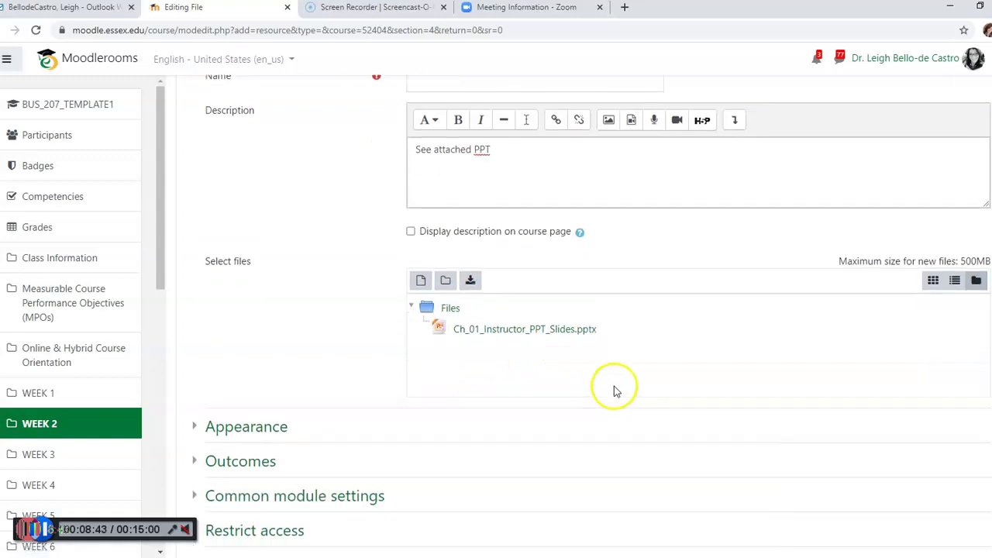
{"action": "left_click", "coordinate": [265, 364]}
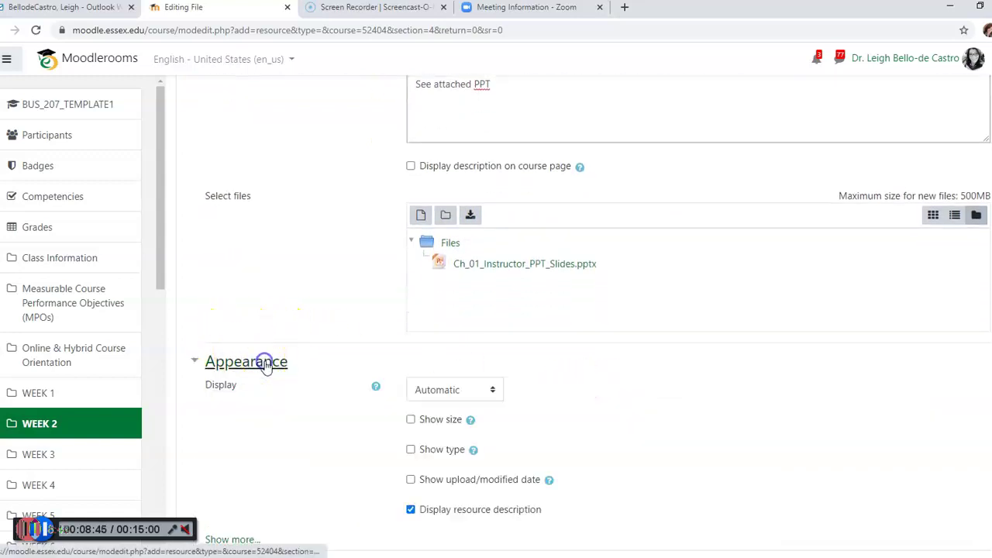
{"action": "scroll", "coordinate": [531, 389], "scroll_direction": "down", "scroll_amount": 1}
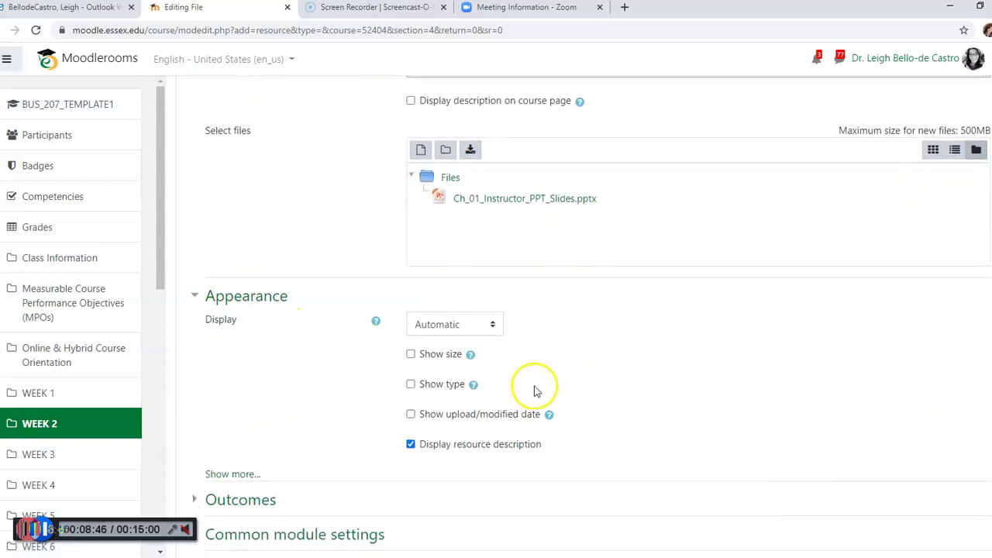
{"action": "left_click", "coordinate": [463, 326]}
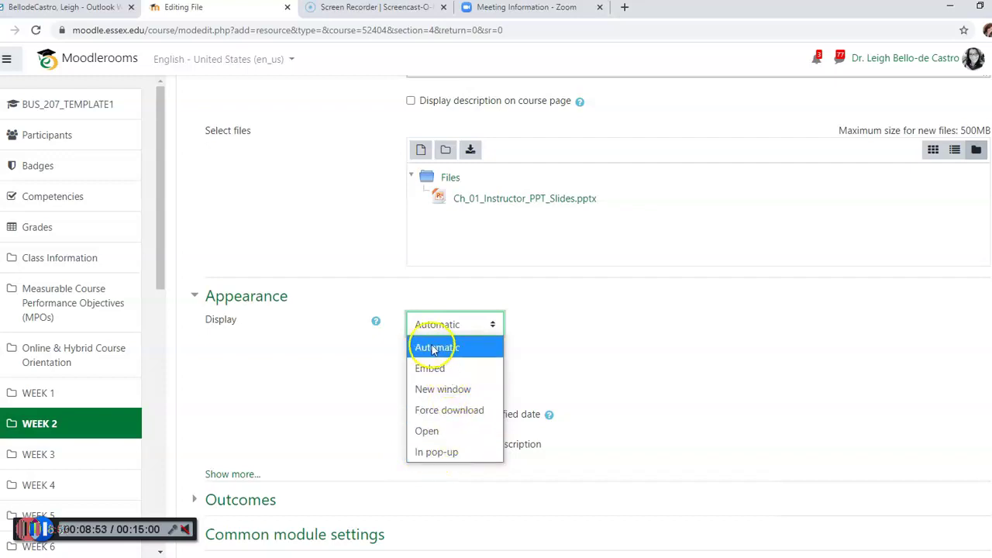
{"action": "left_click", "coordinate": [434, 391]}
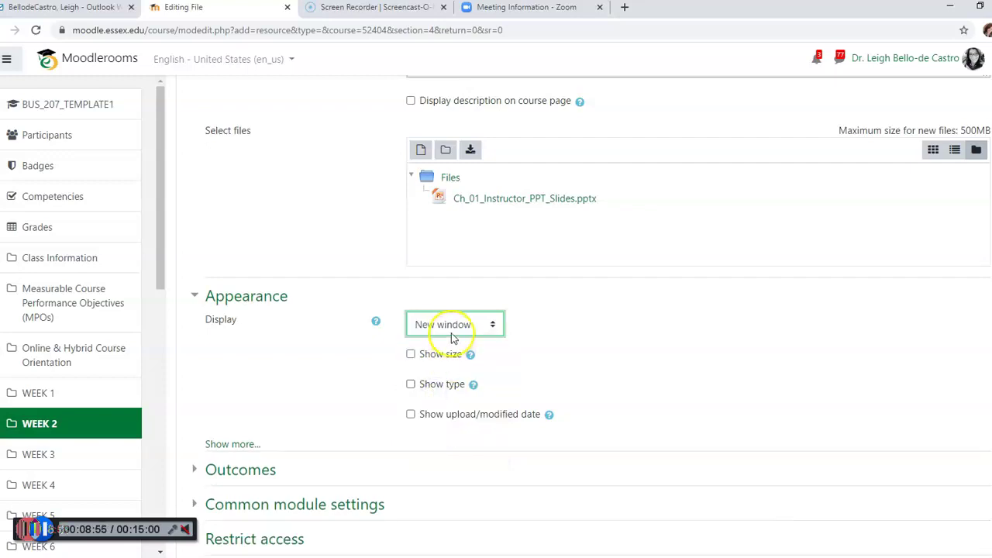
{"action": "scroll", "coordinate": [622, 308], "scroll_direction": "down", "scroll_amount": 3}
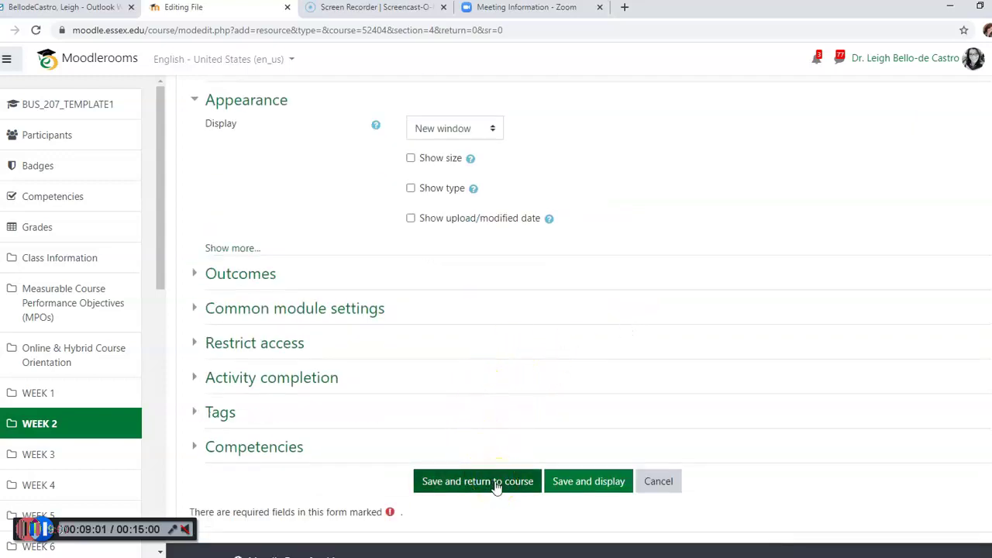
Name the file resource 'Chapter 1 PPT' and save it back to the course page.
{"action": "left_click", "coordinate": [496, 484]}
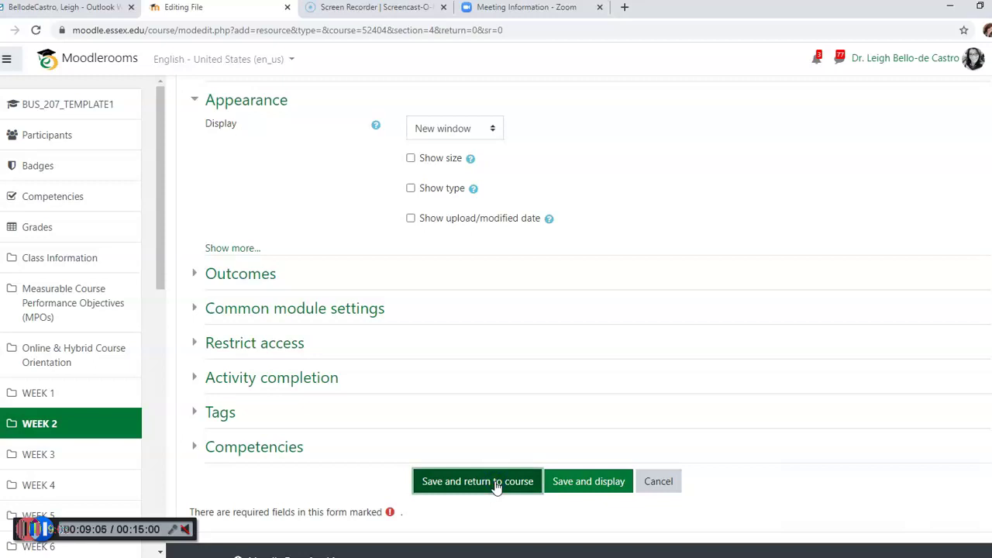
{"action": "left_click", "coordinate": [536, 486]}
{"action": "left_click", "coordinate": [471, 481]}
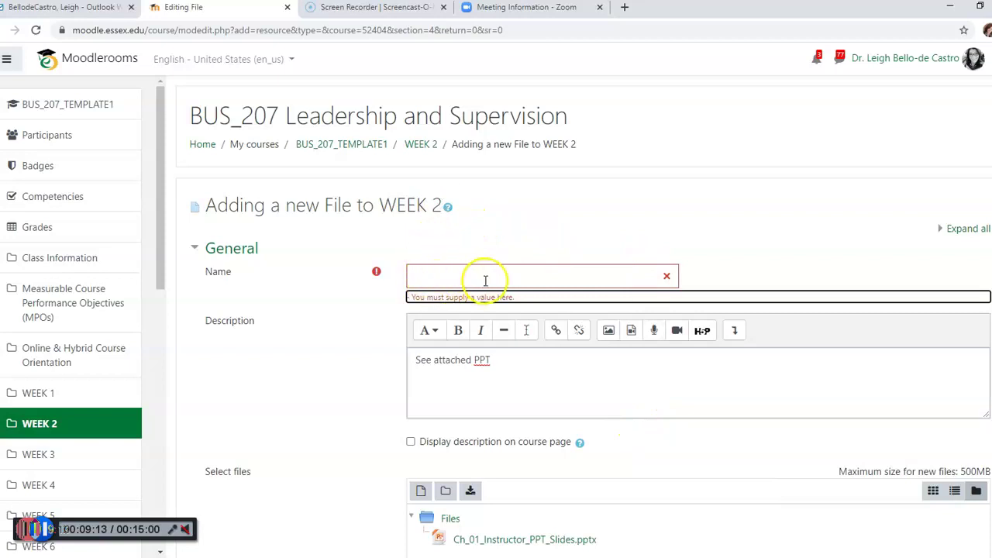
{"action": "left_click", "coordinate": [457, 274]}
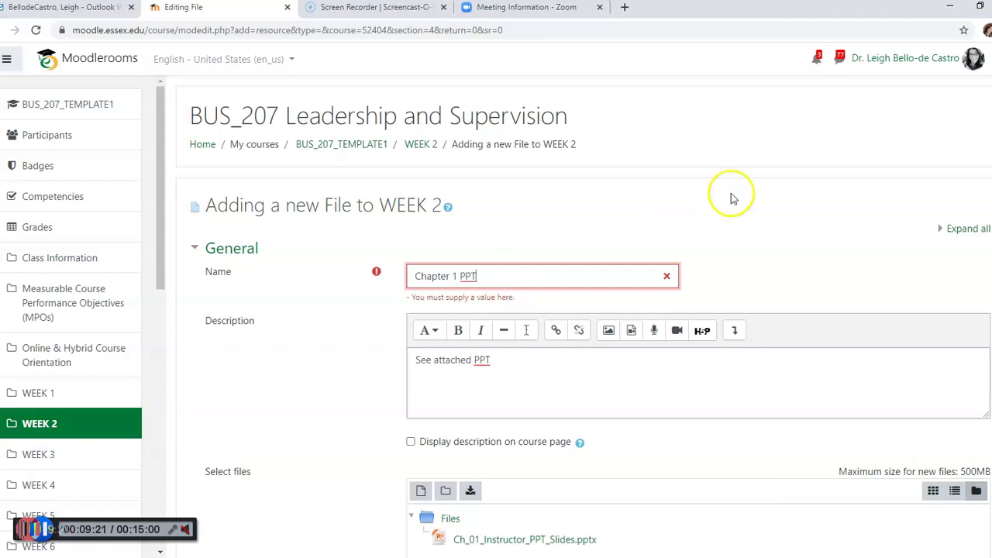
{"action": "scroll", "coordinate": [496, 341], "scroll_direction": "down", "scroll_amount": 5}
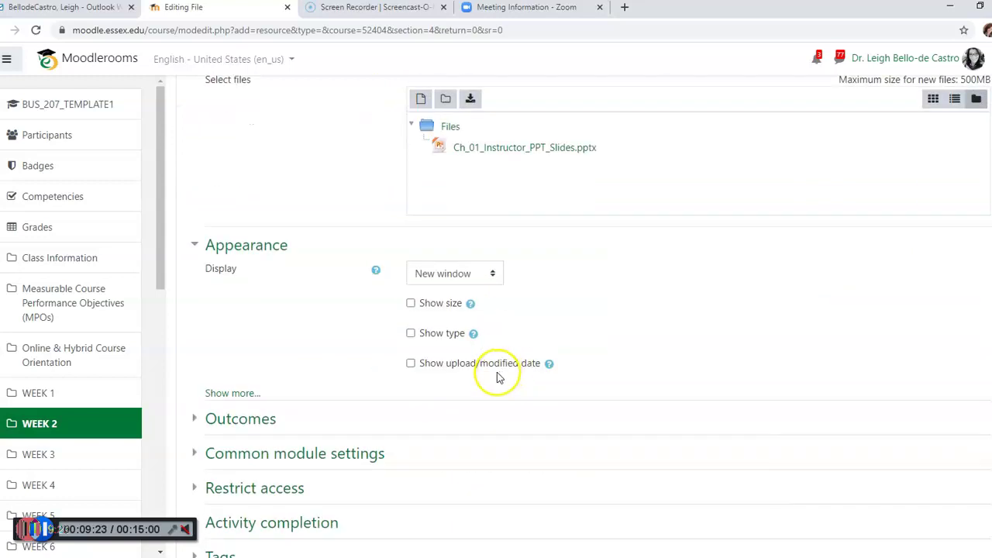
{"action": "scroll", "coordinate": [497, 378], "scroll_direction": "down", "scroll_amount": 3}
{"action": "left_click", "coordinate": [485, 426]}
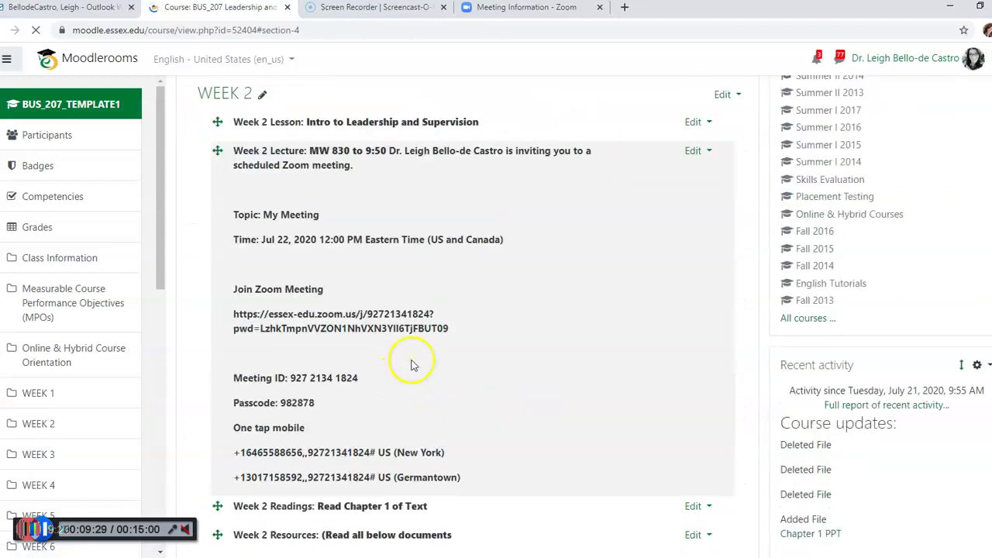
Drag Chapter 1 PPT up to sit just below the Week 2 Resources label.
{"action": "scroll", "coordinate": [417, 366], "scroll_direction": "down", "scroll_amount": 5}
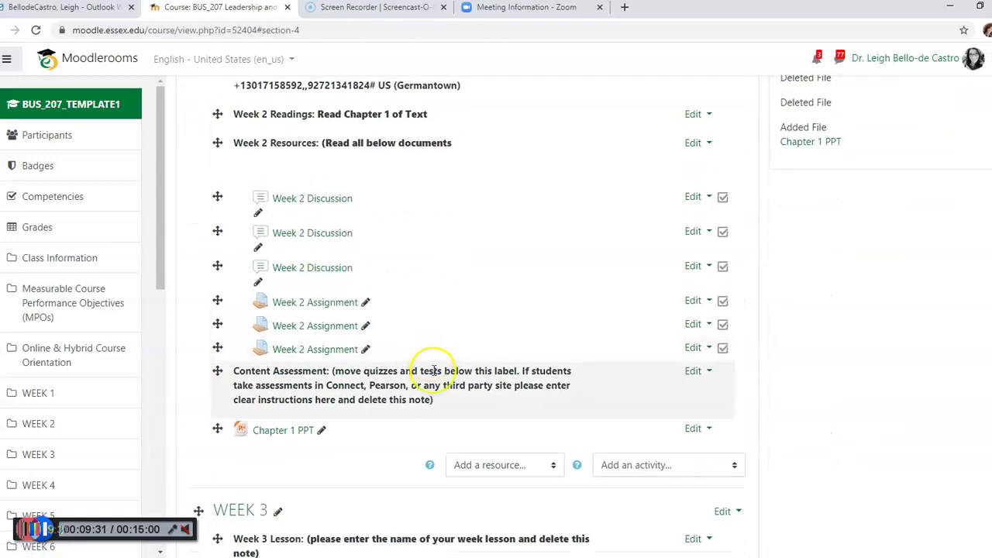
{"action": "scroll", "coordinate": [370, 366], "scroll_direction": "down", "scroll_amount": 1}
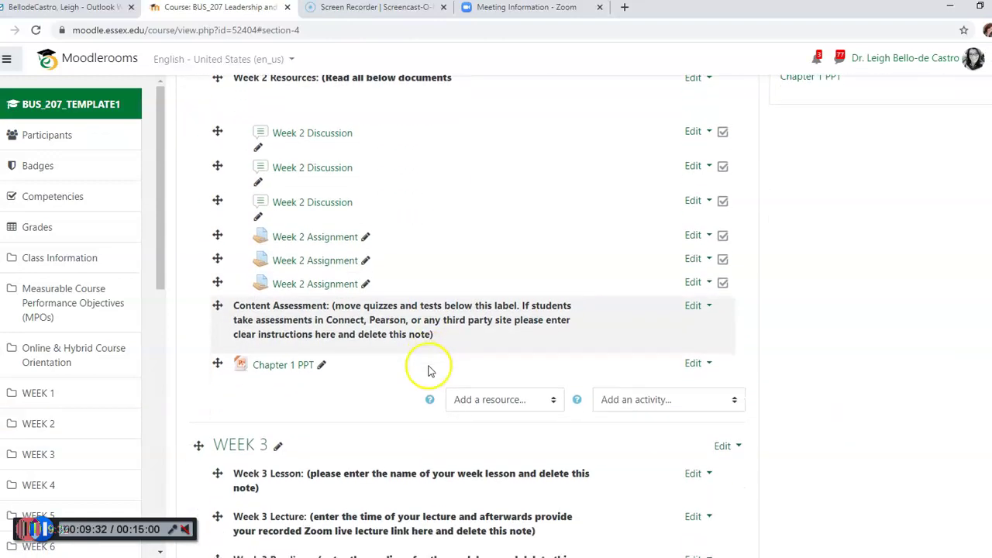
{"action": "left_click", "coordinate": [218, 365]}
{"action": "left_click_drag", "start_coordinate": [218, 365], "coordinate": [233, 102]}
{"action": "scroll", "coordinate": [372, 190], "scroll_direction": "down", "scroll_amount": 1}
{"action": "scroll", "coordinate": [380, 198], "scroll_direction": "up", "scroll_amount": 2}
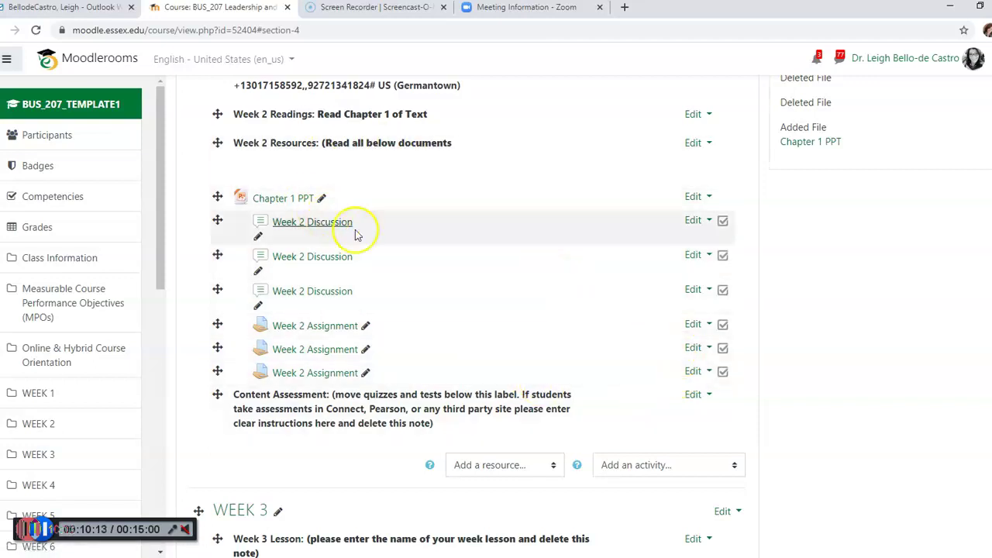
Give the first Week 2 Discussion forum the description 'What is leadership to you?' and save it.
{"action": "left_click", "coordinate": [694, 223]}
{"action": "left_click", "coordinate": [597, 246]}
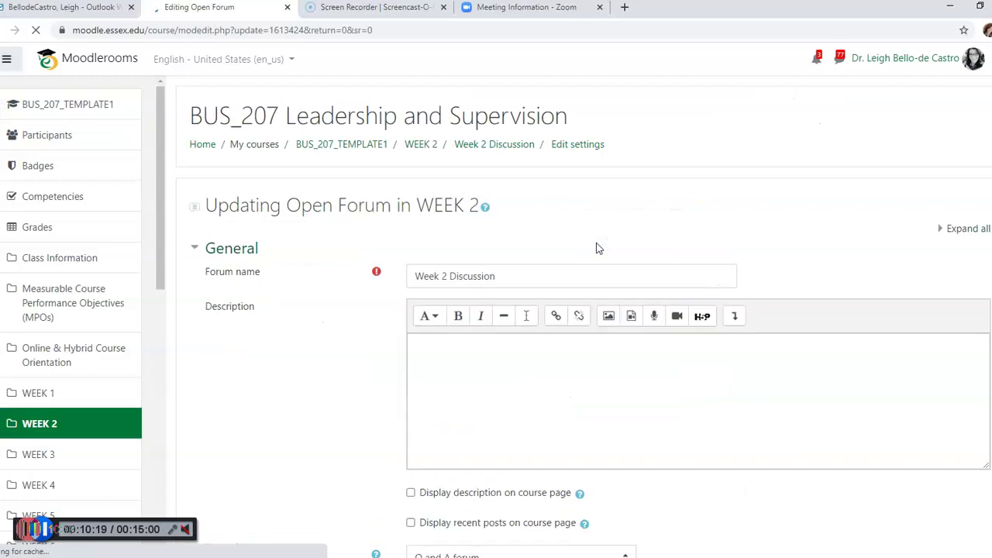
{"action": "left_click", "coordinate": [469, 353]}
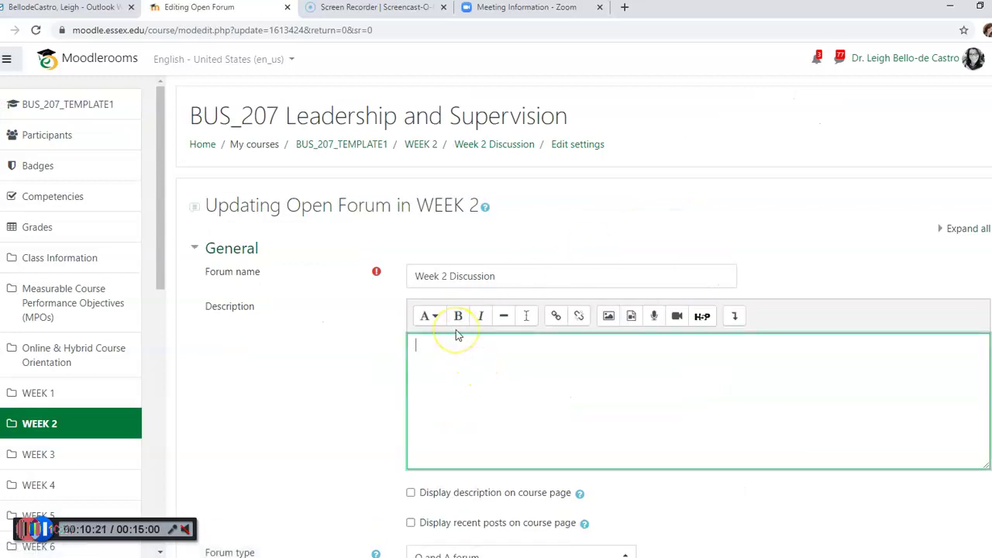
{"action": "type", "text": "What is leadership to you"}
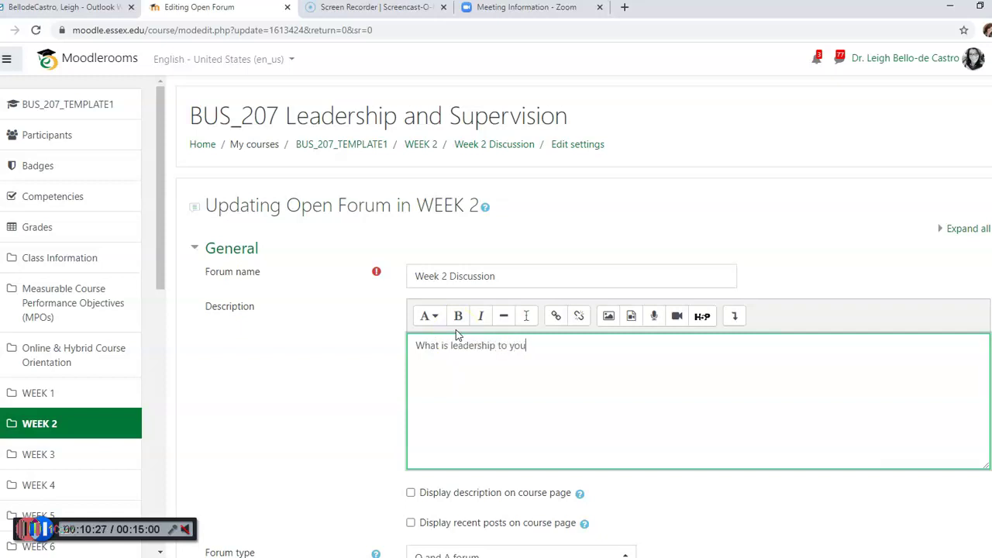
{"action": "type", "text": "?"}
{"action": "left_click", "coordinate": [646, 379]}
{"action": "left_click", "coordinate": [712, 376]}
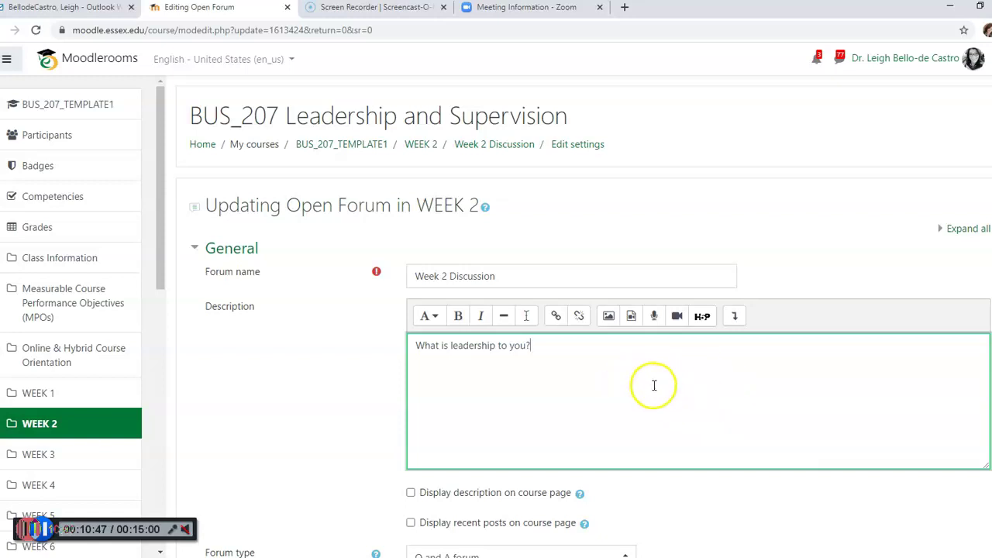
{"action": "scroll", "coordinate": [609, 379], "scroll_direction": "down", "scroll_amount": 3}
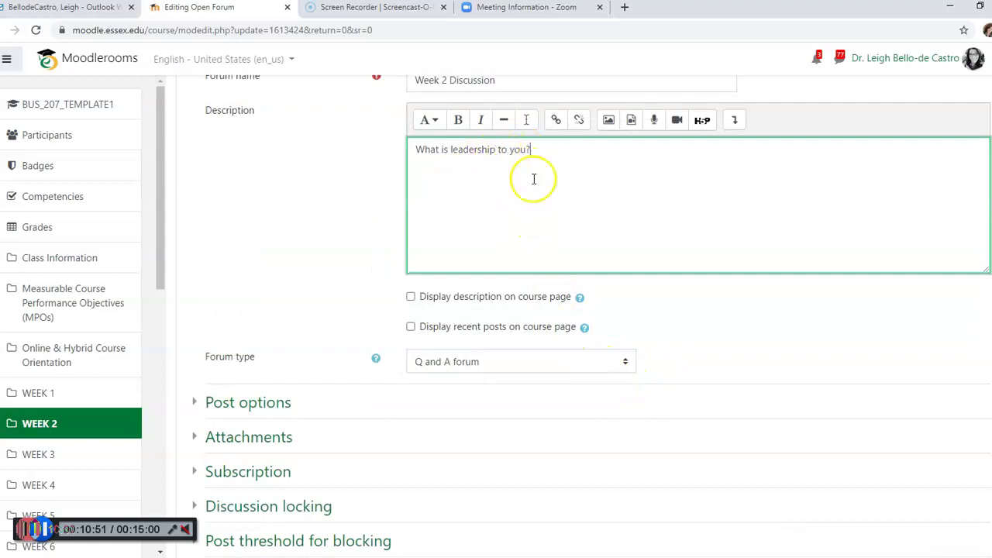
{"action": "scroll", "coordinate": [476, 277], "scroll_direction": "down", "scroll_amount": 5}
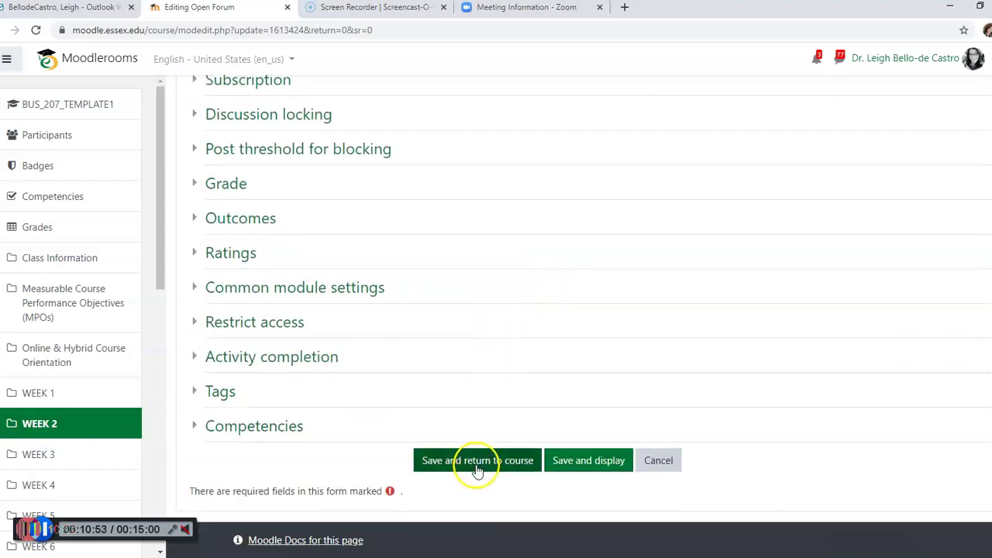
{"action": "left_click", "coordinate": [475, 461]}
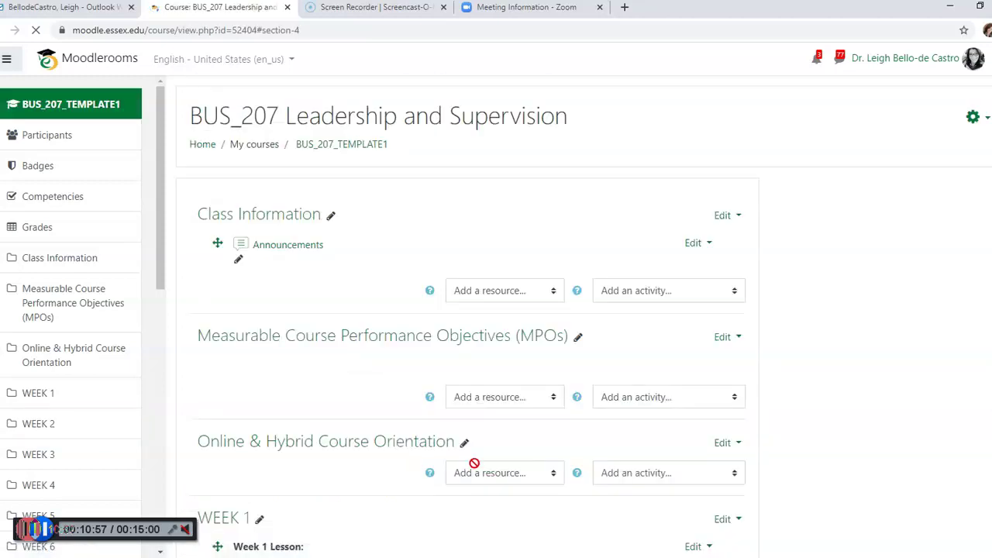
Rename the first Week 2 Discussion forum to 'Week 2 Discussion Part 1' and save it.
{"action": "scroll", "coordinate": [480, 395], "scroll_direction": "down", "scroll_amount": 6}
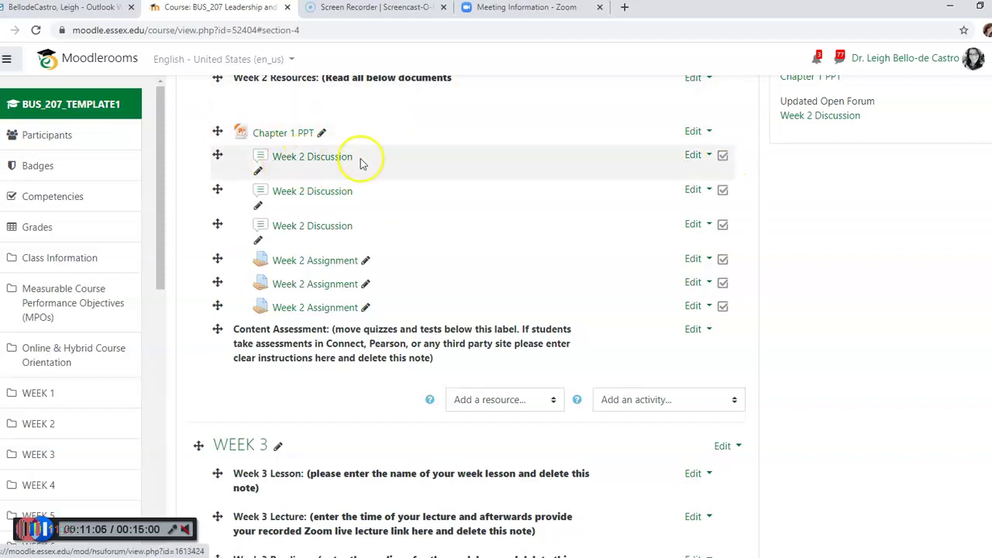
{"action": "left_click", "coordinate": [690, 156]}
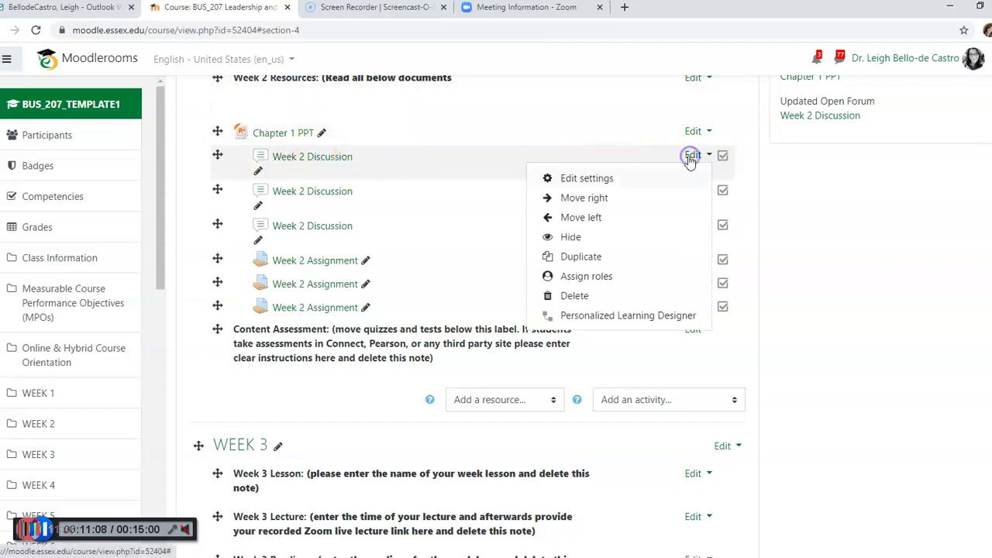
{"action": "left_click", "coordinate": [583, 178]}
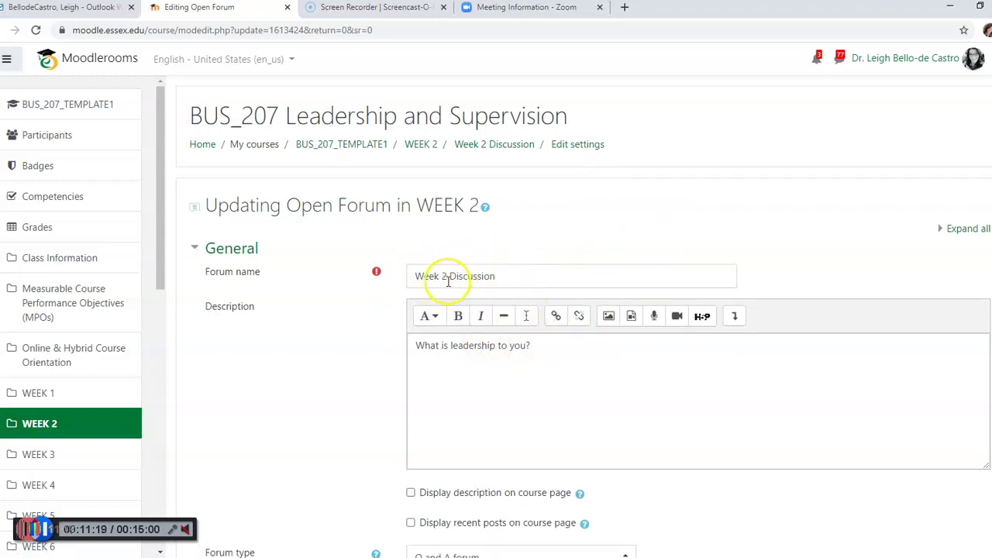
{"action": "left_click", "coordinate": [514, 277]}
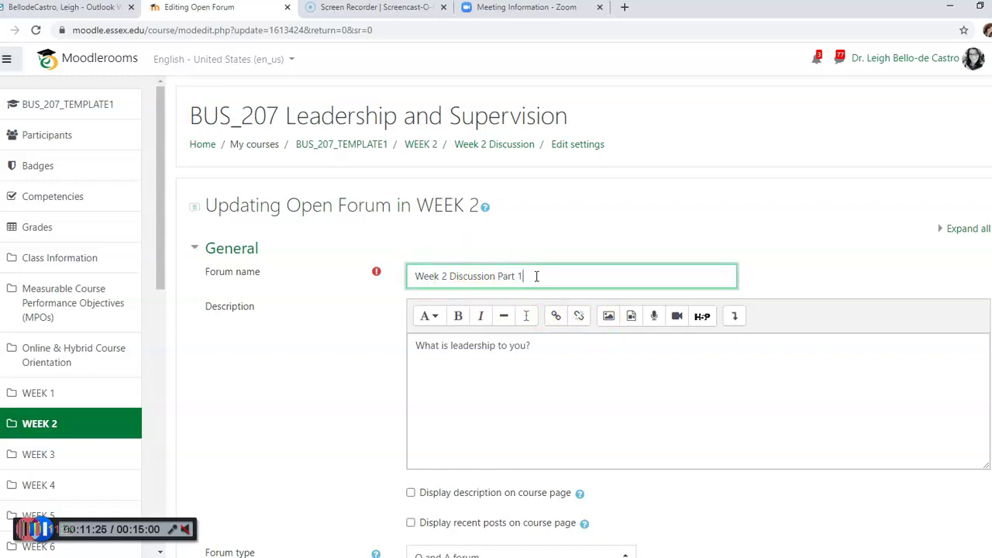
{"action": "scroll", "coordinate": [642, 276], "scroll_direction": "down", "scroll_amount": 6}
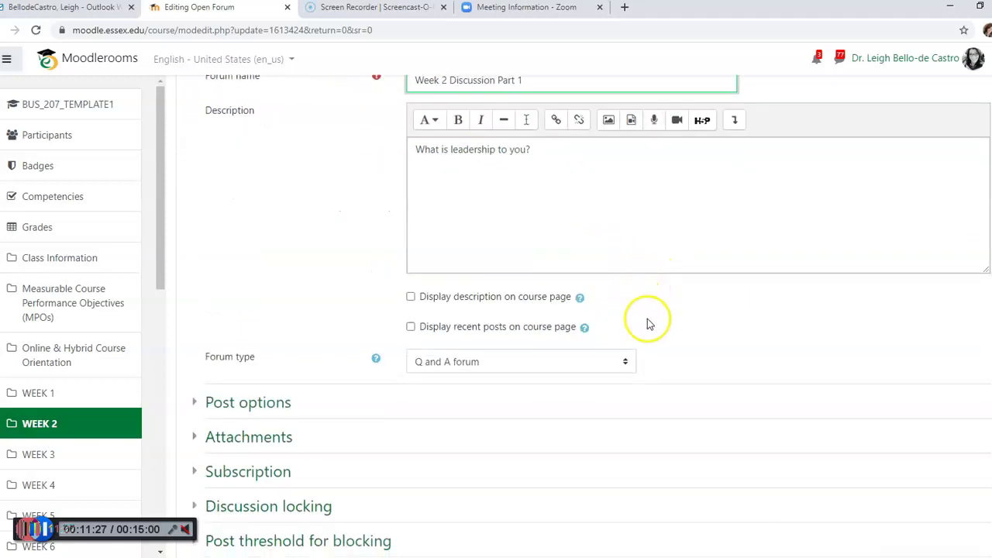
{"action": "scroll", "coordinate": [575, 333], "scroll_direction": "down", "scroll_amount": 3}
{"action": "left_click", "coordinate": [491, 408]}
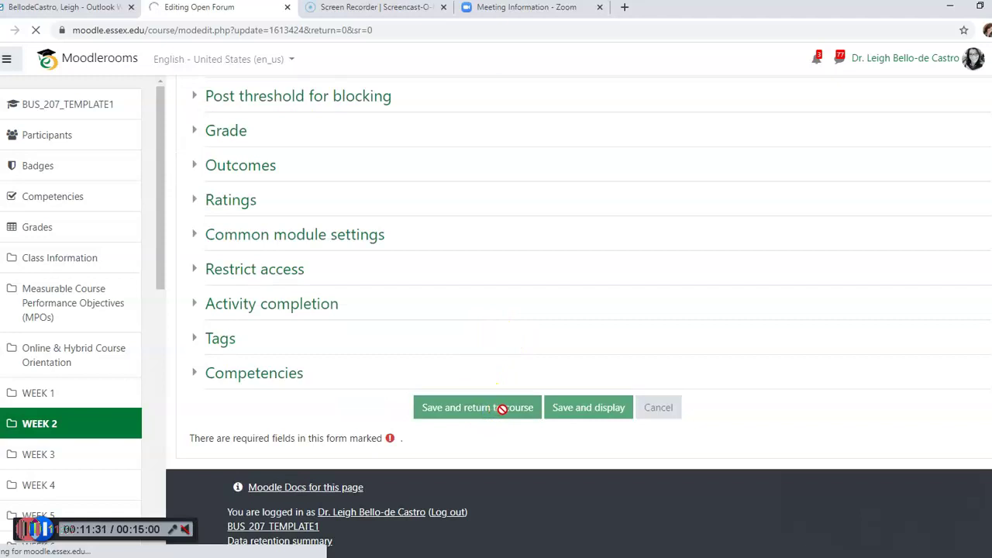
{"action": "left_click", "coordinate": [503, 410]}
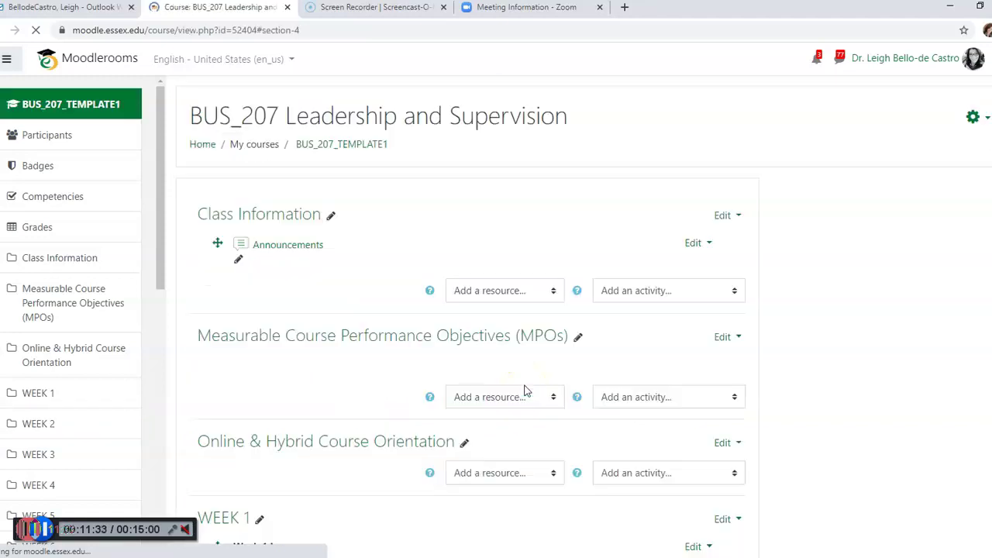
Rename the first Week 2 Assignment to 'Week 2 Assignment: Assignment 1'.
{"action": "scroll", "coordinate": [480, 263], "scroll_direction": "down", "scroll_amount": 8}
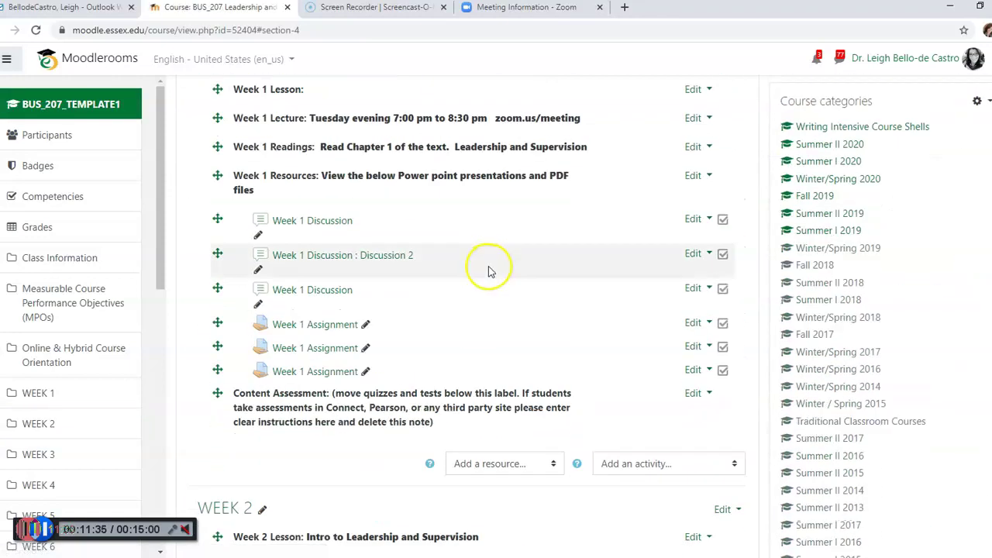
{"action": "scroll", "coordinate": [498, 279], "scroll_direction": "down", "scroll_amount": 7}
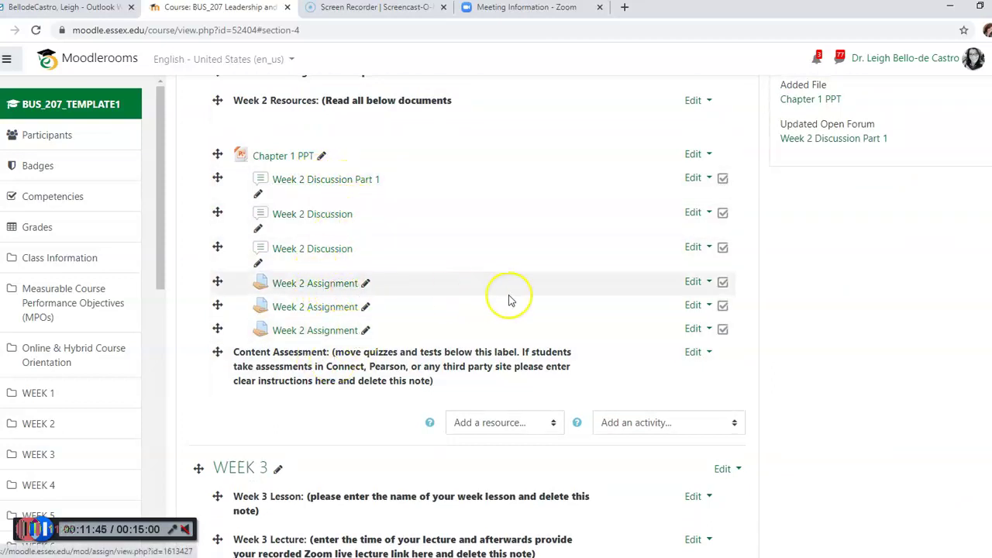
{"action": "left_click", "coordinate": [692, 283]}
{"action": "left_click", "coordinate": [554, 303]}
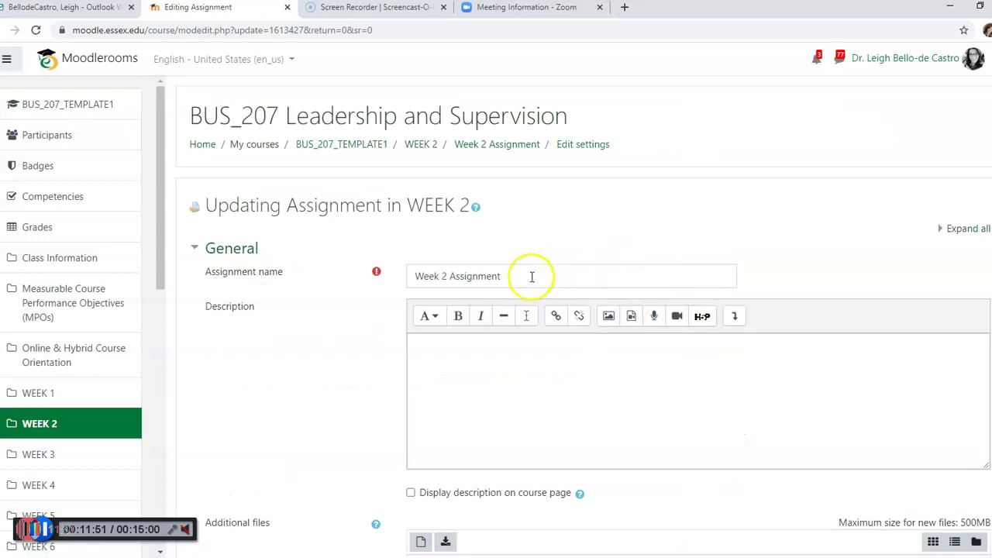
{"action": "left_click", "coordinate": [531, 276]}
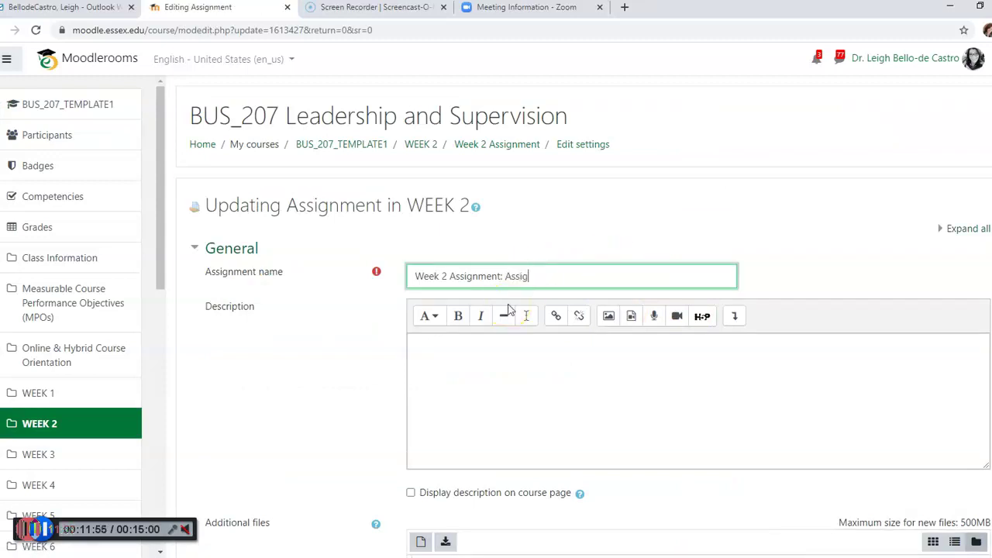
{"action": "type", "text": ": Assignment 1"}
Add the description starting 'Prepare a word document on' and save the assignment.
{"action": "left_click", "coordinate": [486, 373]}
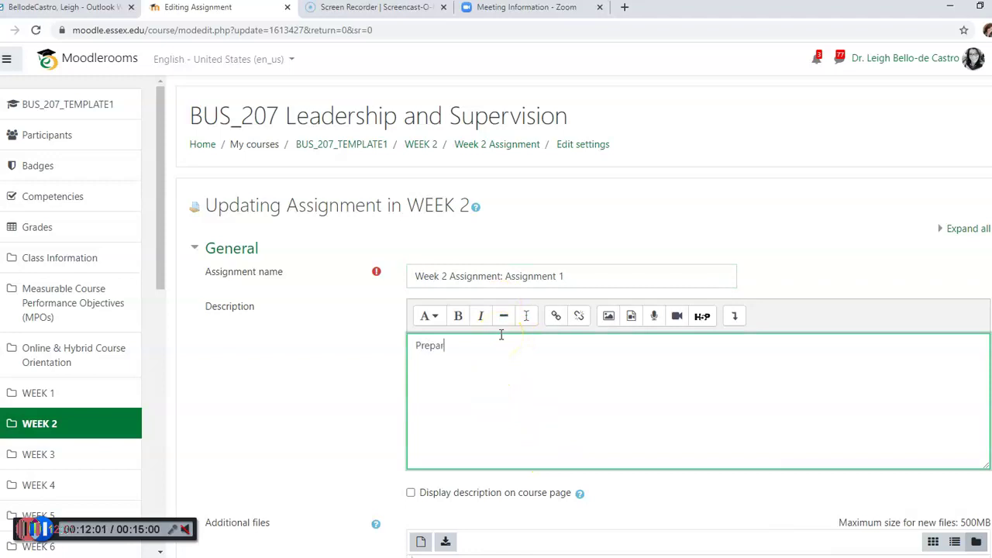
{"action": "type", "text": "Prepare a word document on ......."}
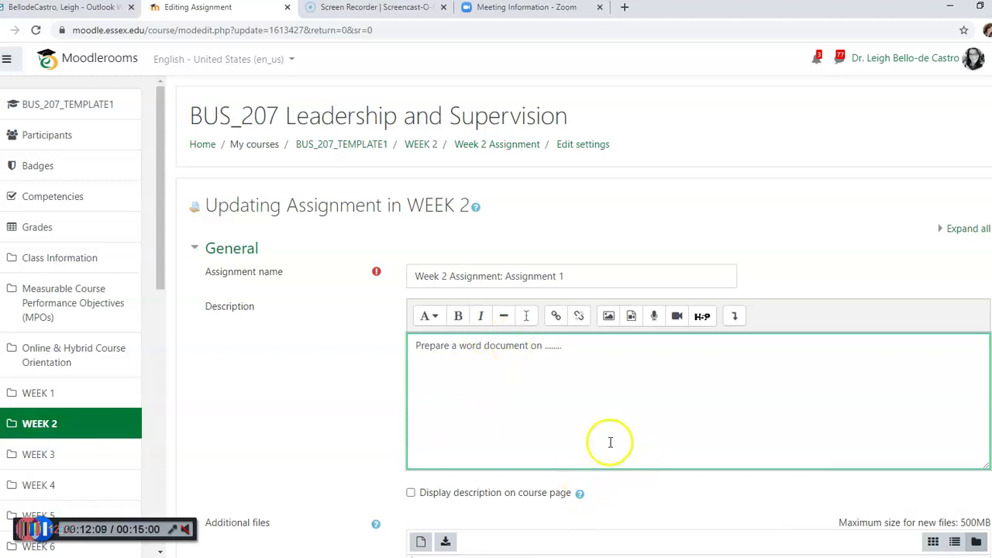
{"action": "scroll", "coordinate": [602, 443], "scroll_direction": "down", "scroll_amount": 3}
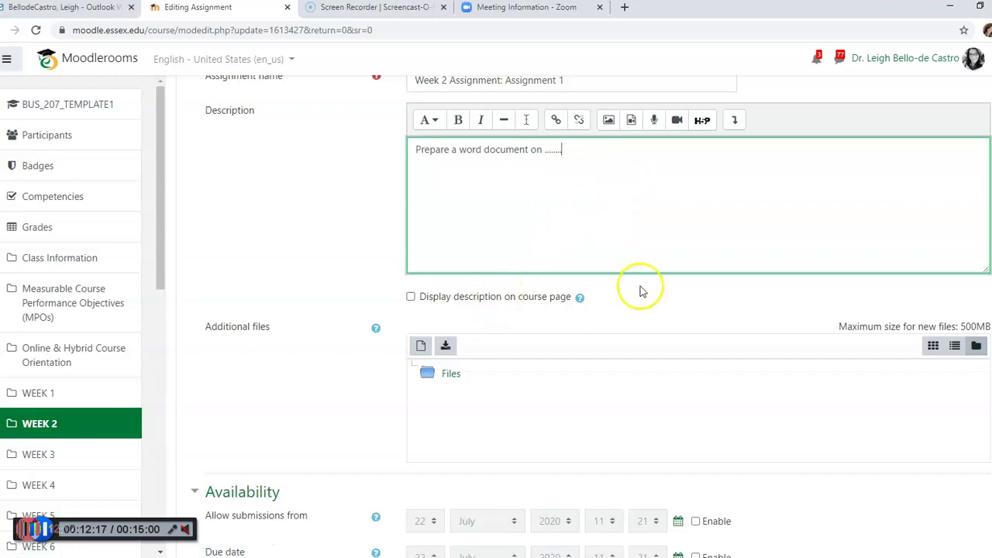
{"action": "scroll", "coordinate": [605, 221], "scroll_direction": "down", "scroll_amount": 2}
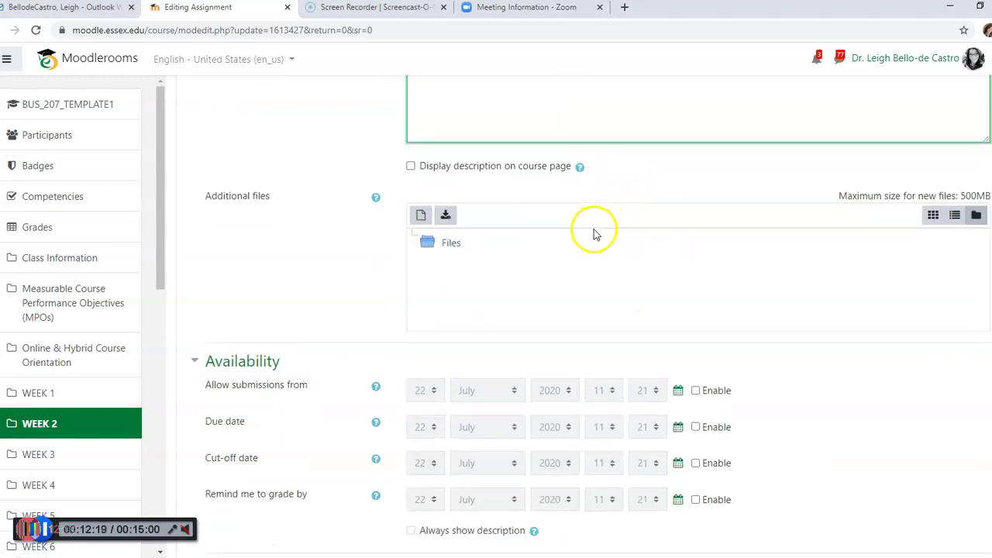
{"action": "scroll", "coordinate": [596, 233], "scroll_direction": "down", "scroll_amount": 2}
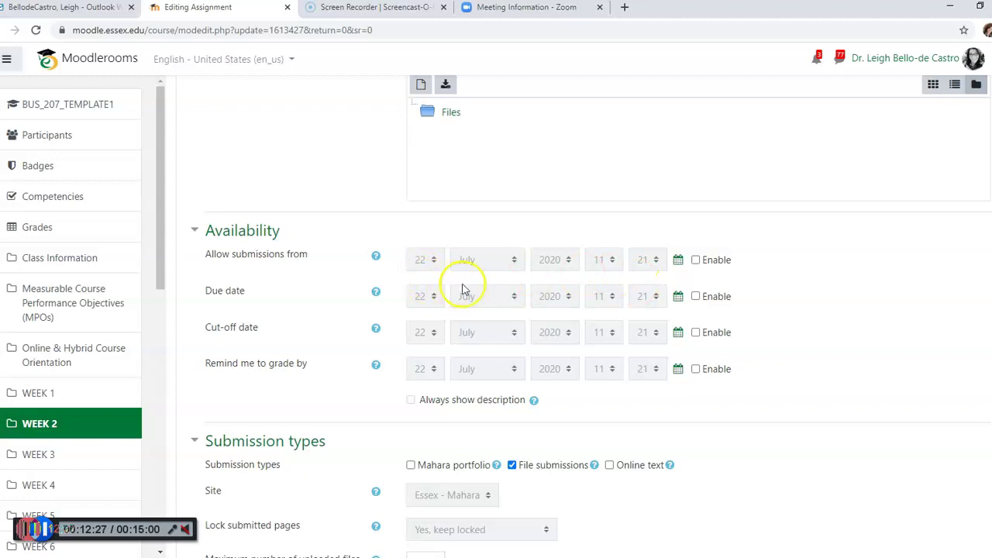
{"action": "scroll", "coordinate": [521, 295], "scroll_direction": "down", "scroll_amount": 3}
{"action": "scroll", "coordinate": [526, 297], "scroll_direction": "down", "scroll_amount": 3}
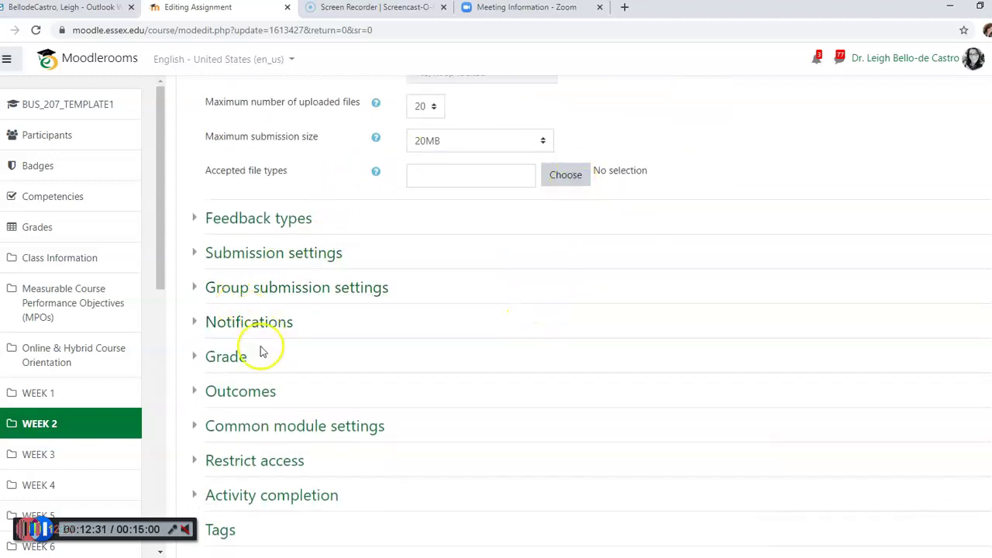
{"action": "scroll", "coordinate": [641, 312], "scroll_direction": "down", "scroll_amount": 3}
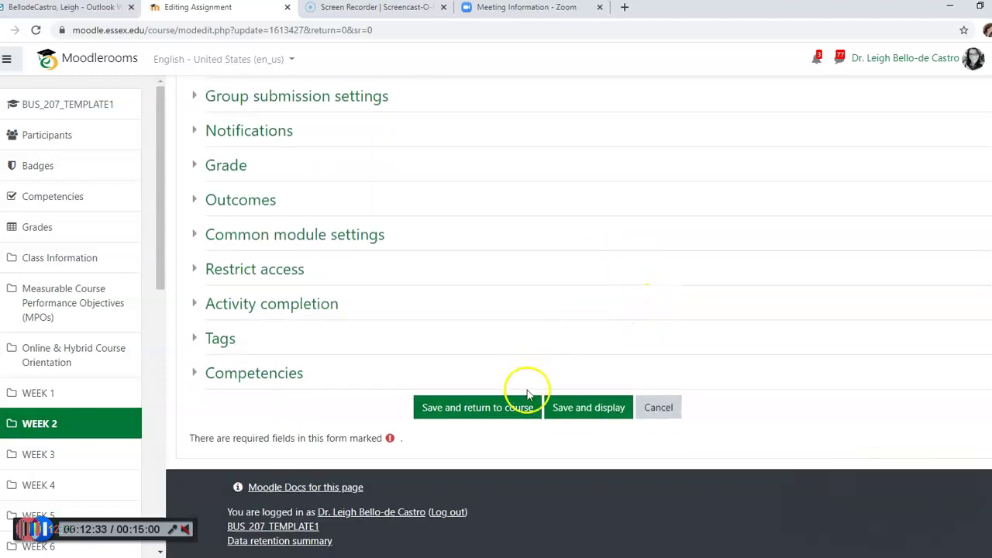
{"action": "left_click", "coordinate": [494, 410]}
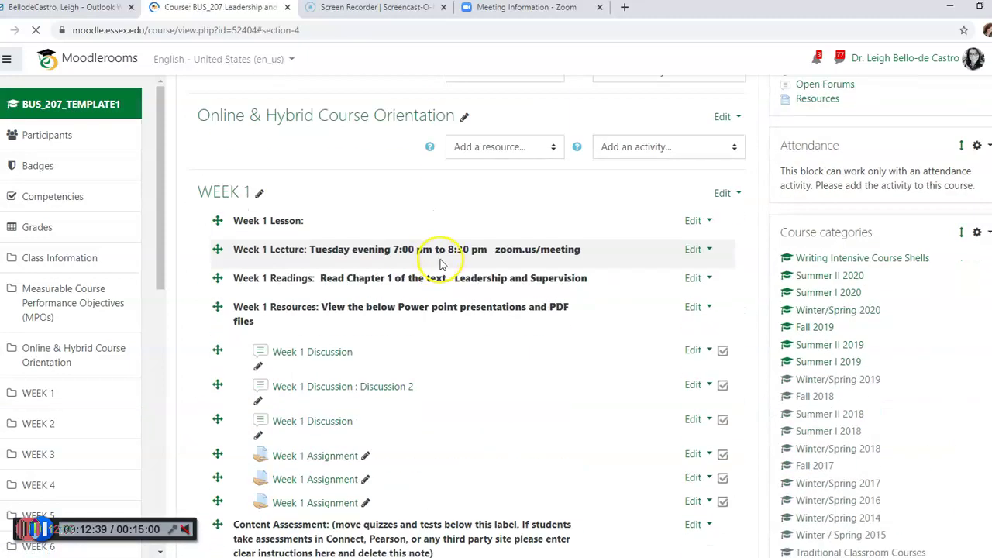
Scroll the course page to check the renamed Week 2 Discussion Part 1 and Assignment 1 entries.
{"action": "scroll", "coordinate": [445, 267], "scroll_direction": "down", "scroll_amount": 10}
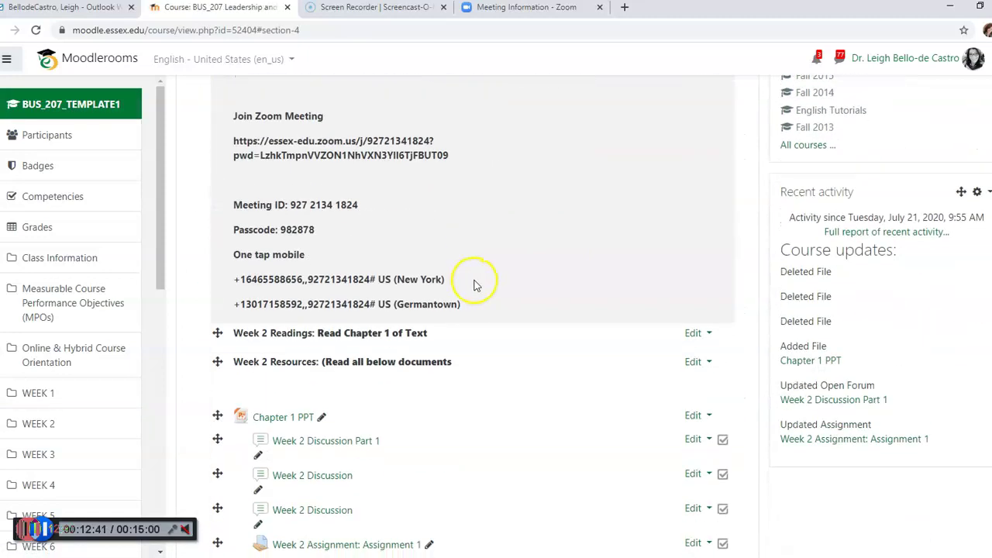
{"action": "scroll", "coordinate": [477, 285], "scroll_direction": "down", "scroll_amount": 3}
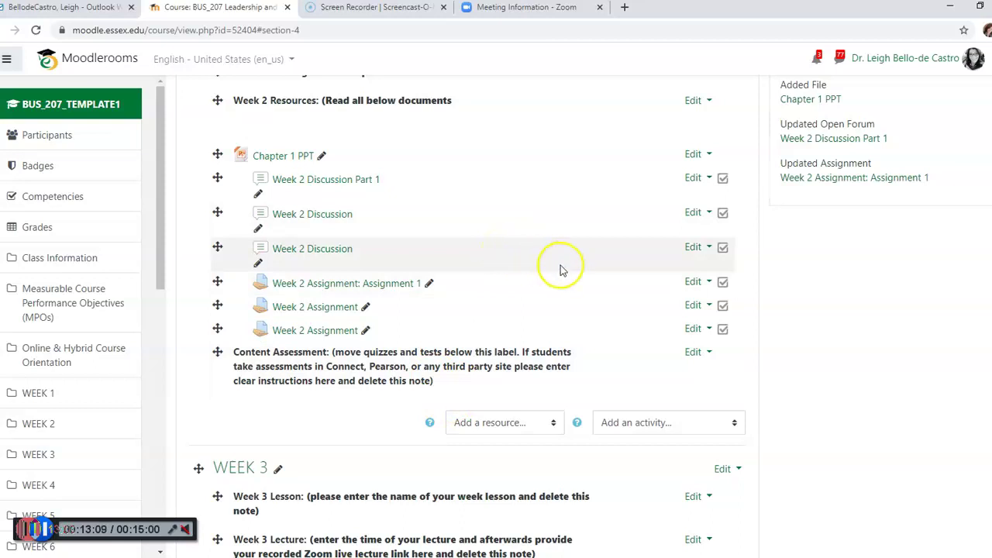
{"action": "scroll", "coordinate": [403, 283], "scroll_direction": "down", "scroll_amount": 3}
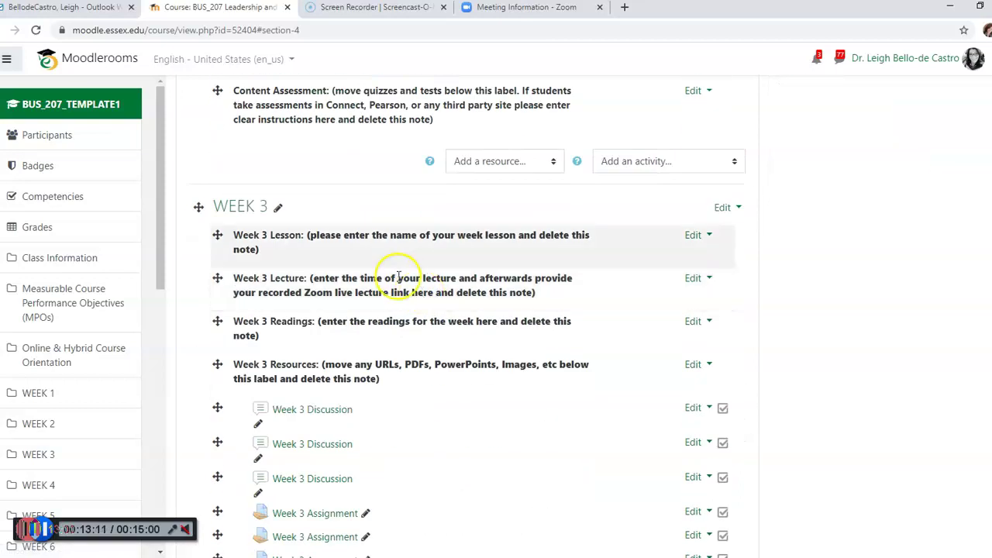
{"action": "scroll", "coordinate": [382, 257], "scroll_direction": "down", "scroll_amount": 3}
{"action": "scroll", "coordinate": [383, 277], "scroll_direction": "down", "scroll_amount": 4}
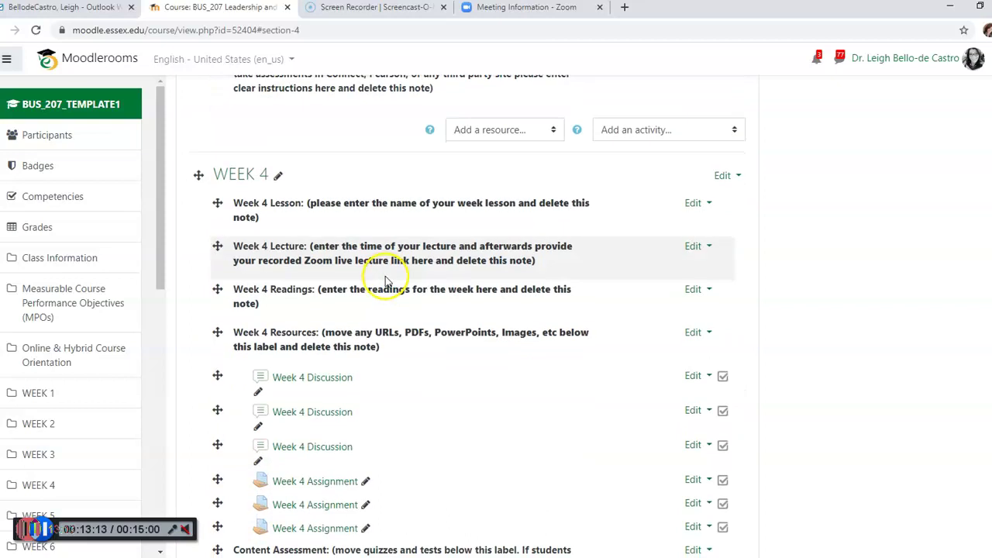